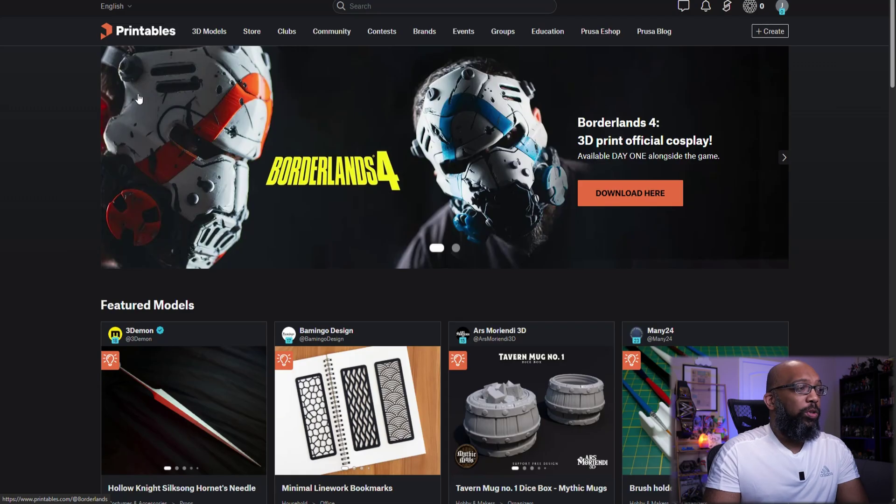
# Launch EasyPrint showing the FLSun T1 bed and begin adding a printer to reach the vendor list
pyautogui.scroll(-2, 323, 233)
pyautogui.scroll(-2, 325, 234)
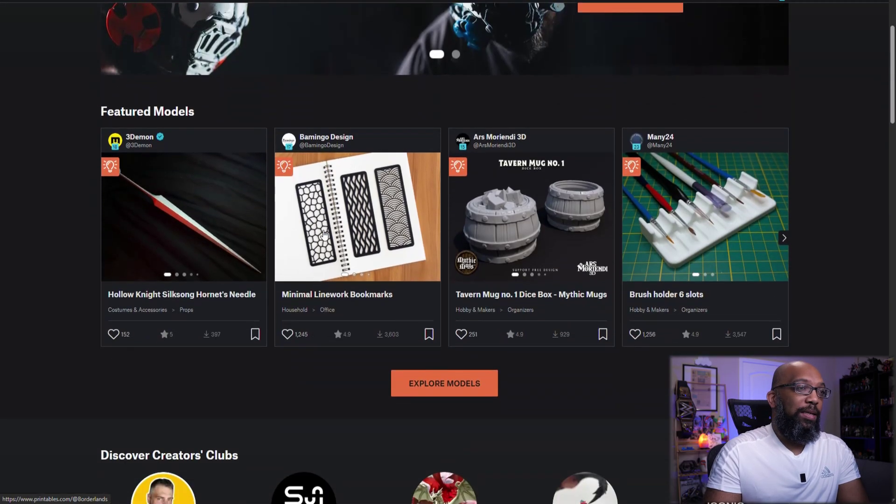
pyautogui.scroll(4, 323, 234)
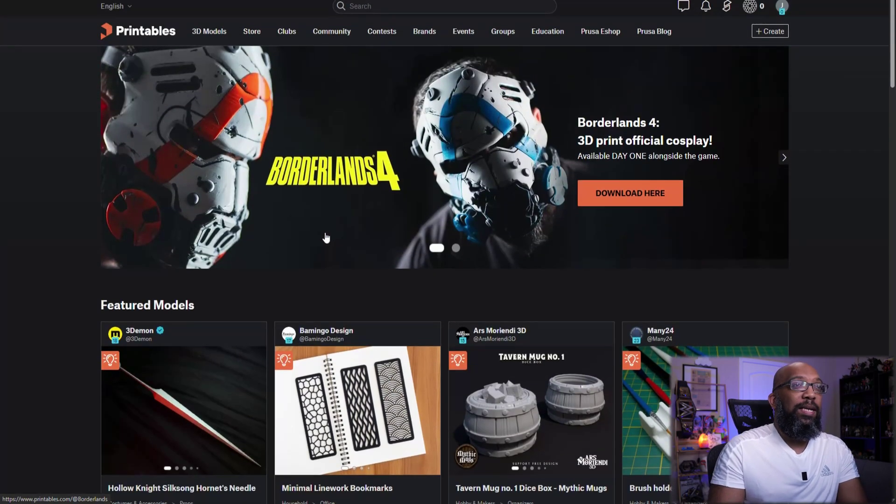
pyautogui.click(727, 7)
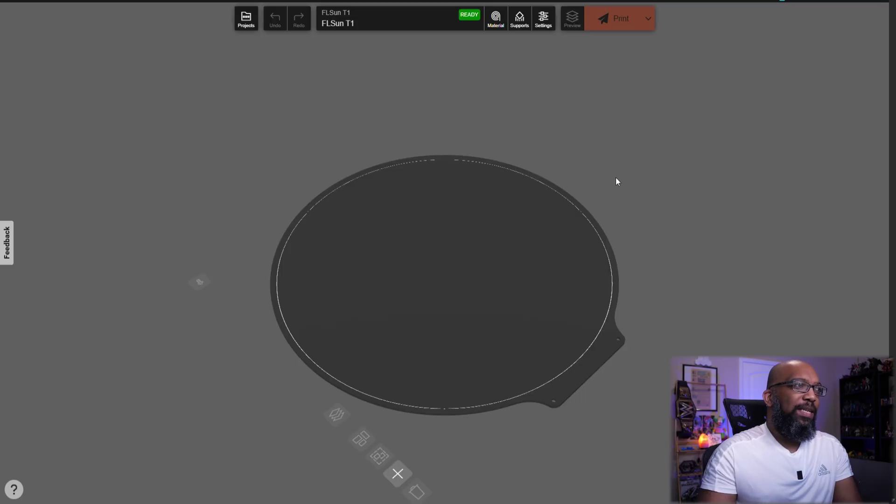
pyautogui.moveTo(742, 270); pyautogui.dragTo(666, 274)
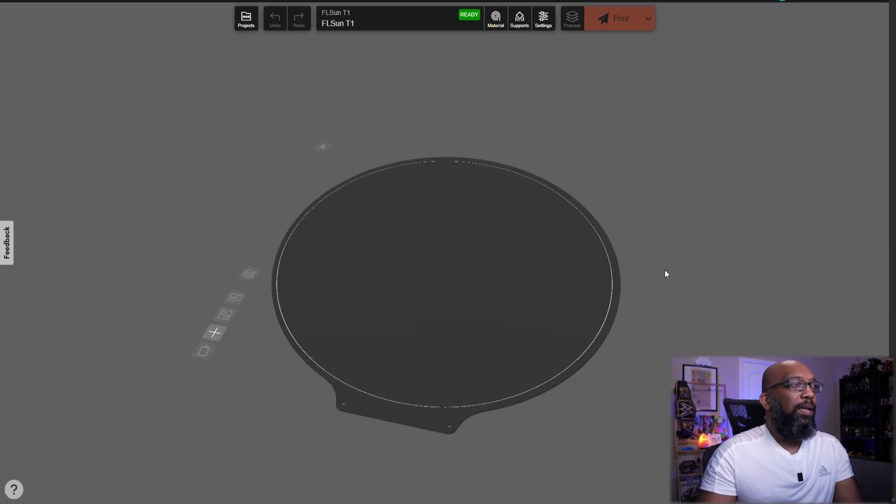
pyautogui.click(330, 27)
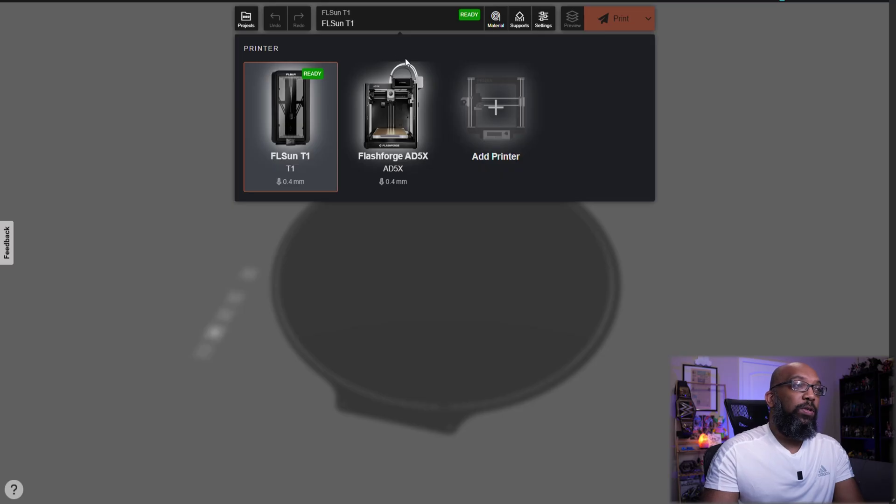
pyautogui.click(496, 118)
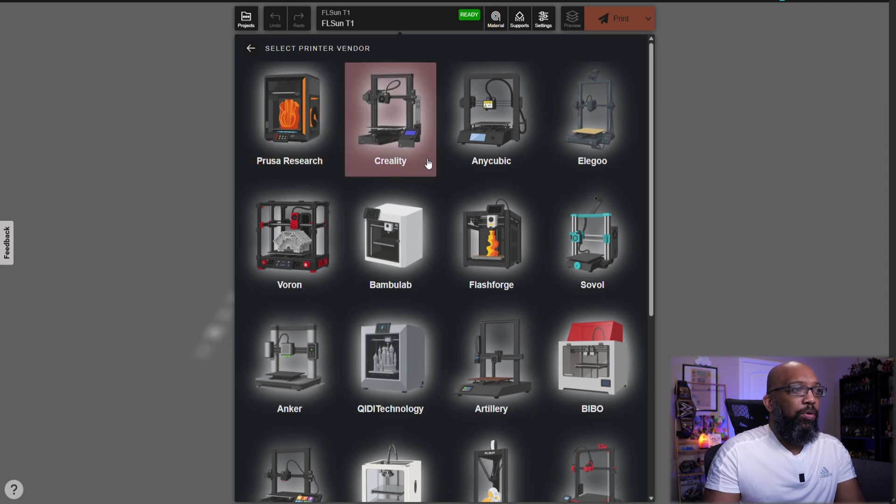
# Find Flashforge in the vendor grid and browse its printer models, then leave the list
pyautogui.scroll(-2, 502, 238)
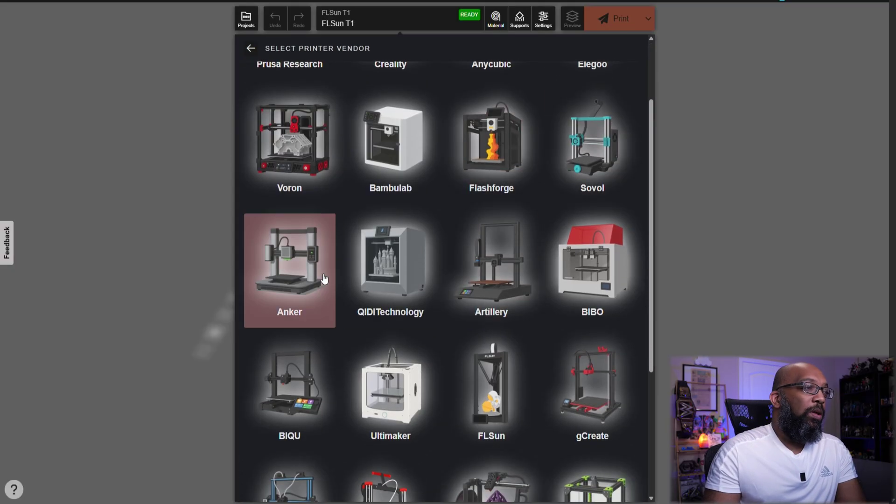
pyautogui.scroll(-2, 420, 287)
pyautogui.scroll(-3, 427, 286)
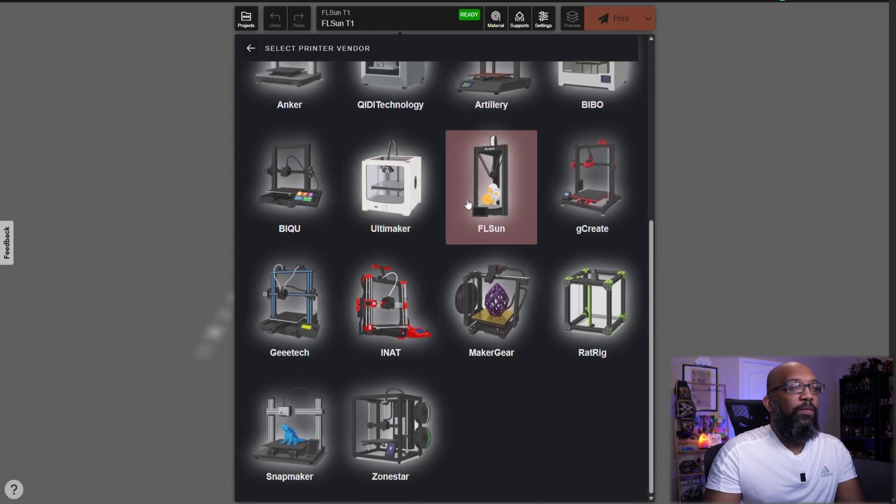
pyautogui.scroll(5, 447, 372)
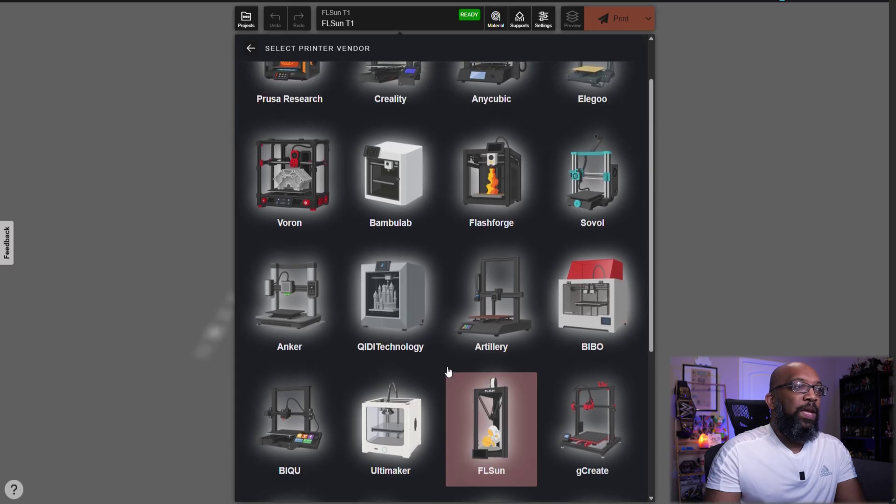
pyautogui.scroll(2, 444, 359)
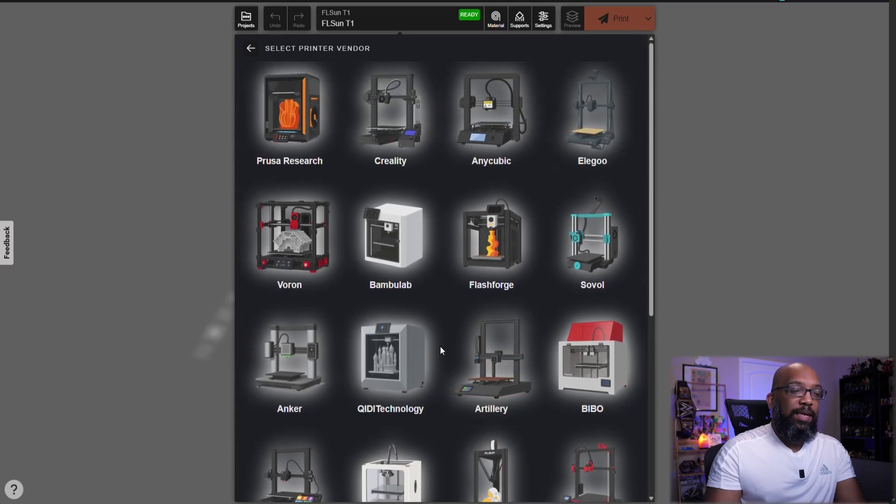
pyautogui.click(492, 234)
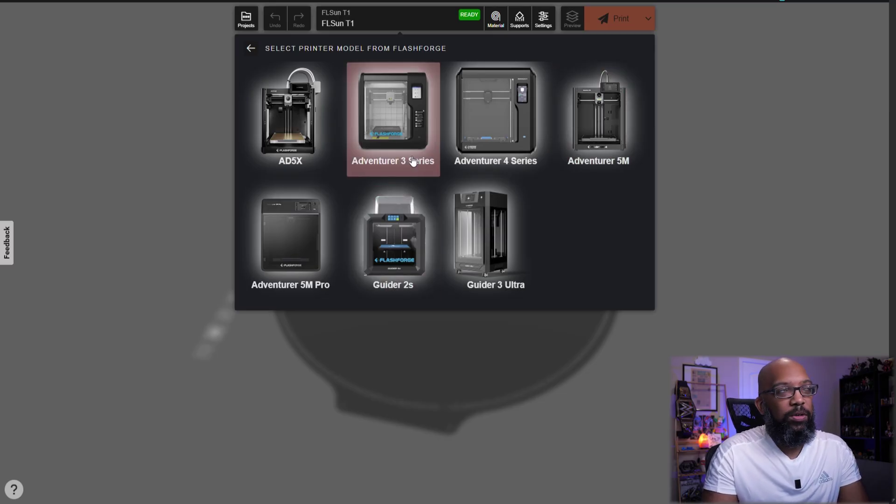
pyautogui.click(379, 23)
# Make the Flashforge AD5X the active printer and enable LAN access in its settings
pyautogui.click(380, 21)
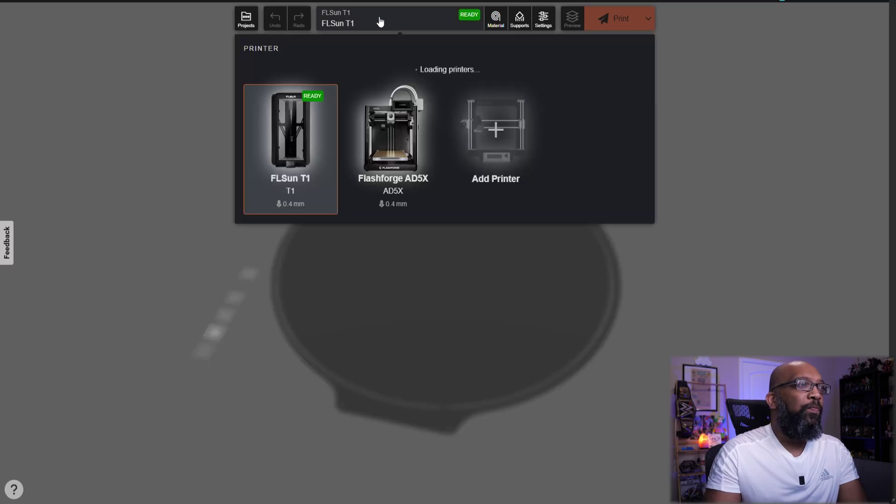
pyautogui.click(380, 124)
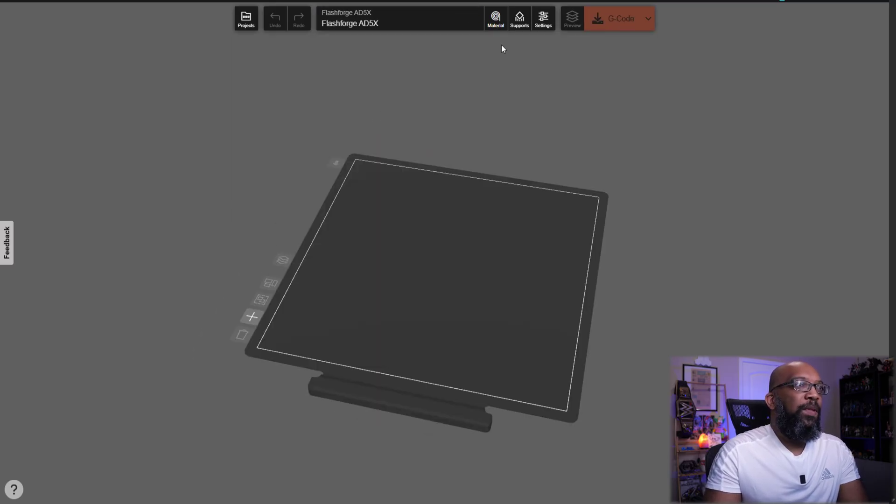
pyautogui.click(386, 24)
pyautogui.click(361, 75)
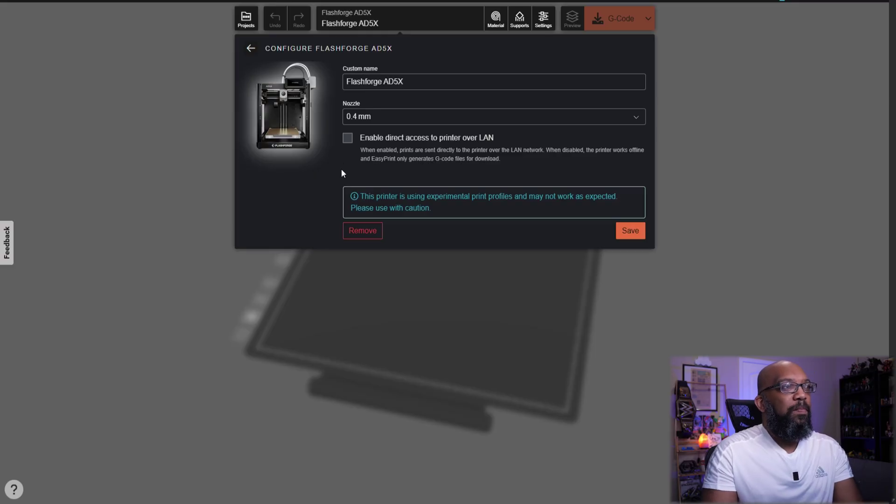
pyautogui.click(348, 138)
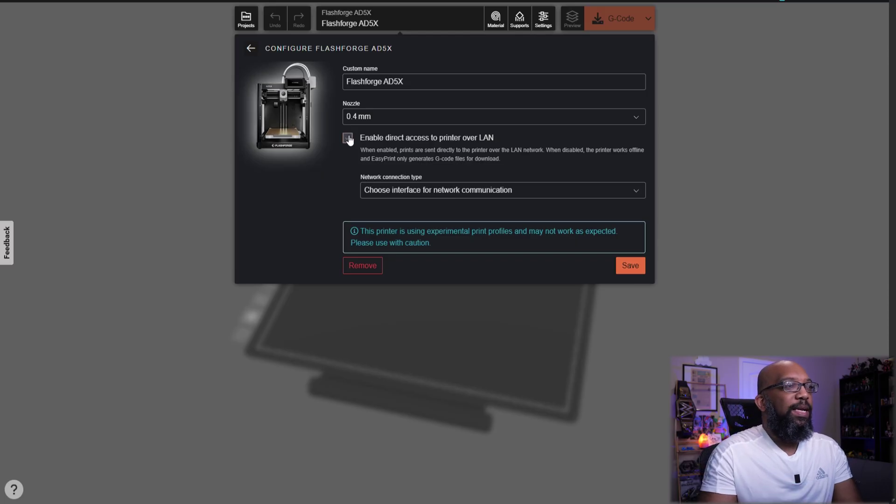
# Review the AD5X network connection types without choosing one, then close its settings
pyautogui.click(423, 195)
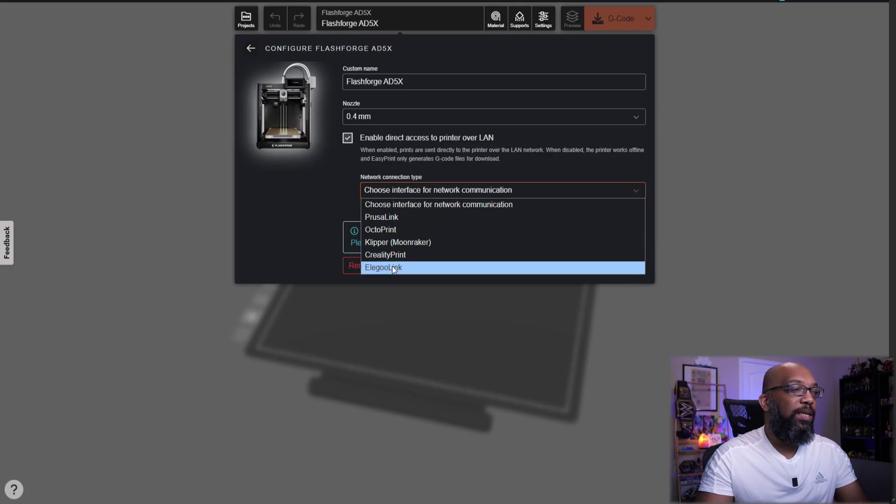
pyautogui.click(299, 233)
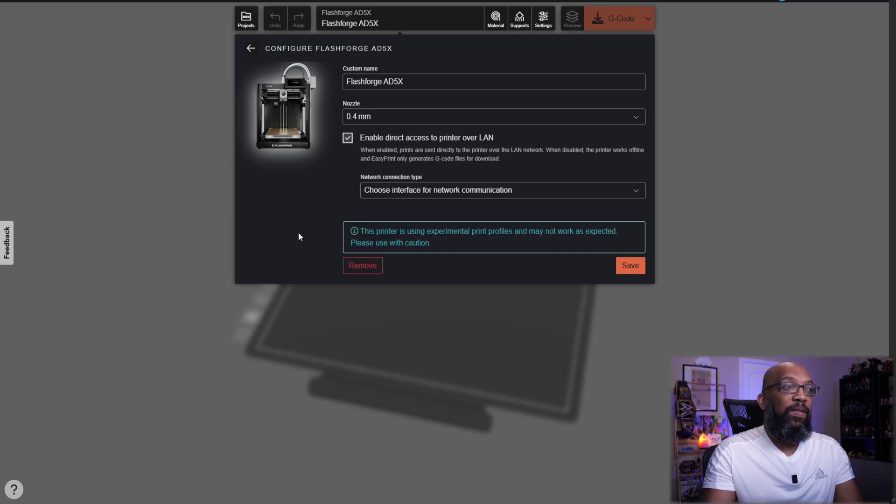
pyautogui.click(413, 195)
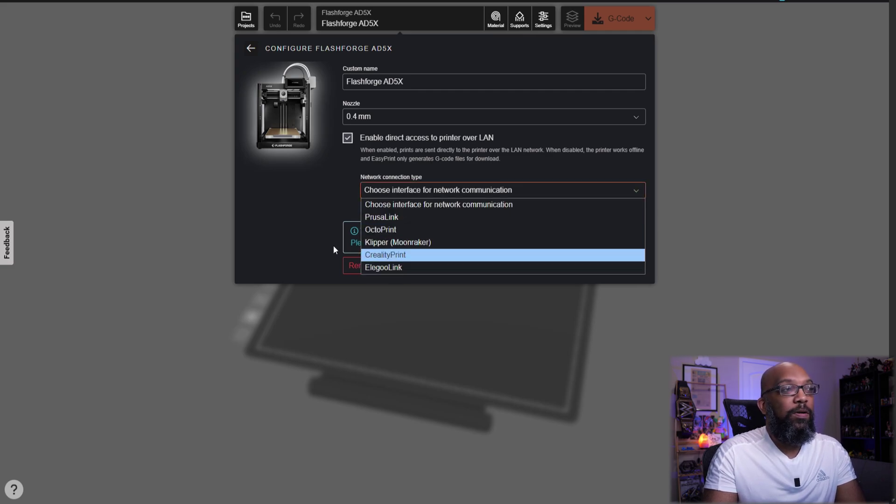
pyautogui.click(306, 236)
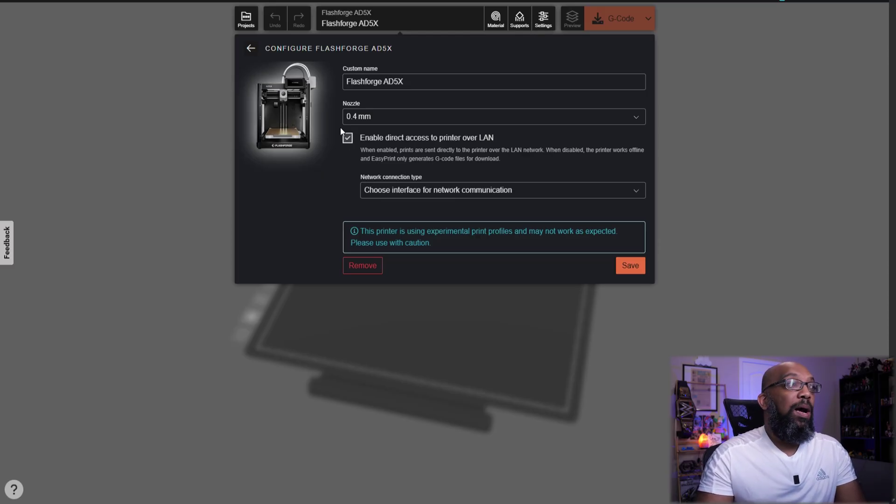
pyautogui.click(351, 24)
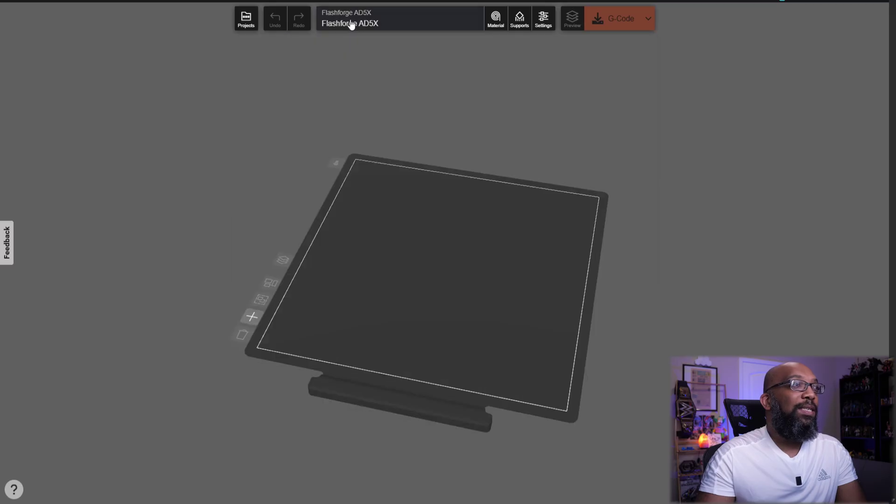
# Switch back to the FLSun T1 and confirm its Klipper (Moonraker) LAN connection succeeds
pyautogui.click(352, 25)
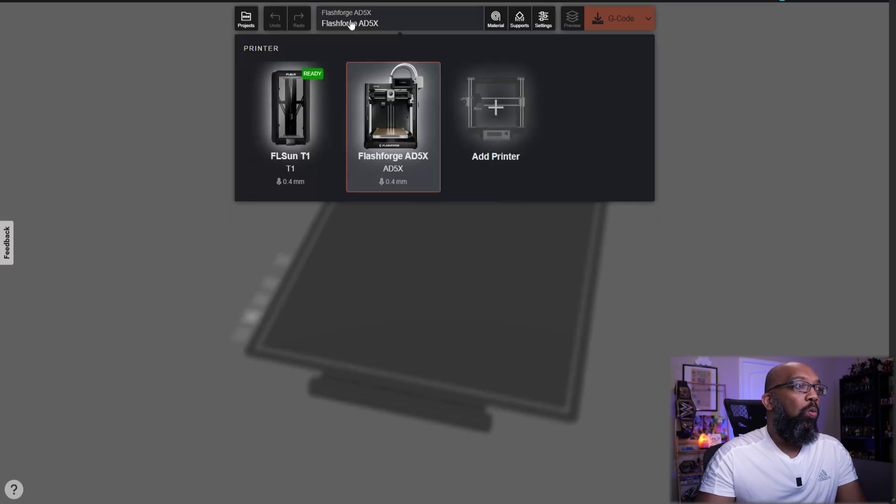
pyautogui.click(285, 148)
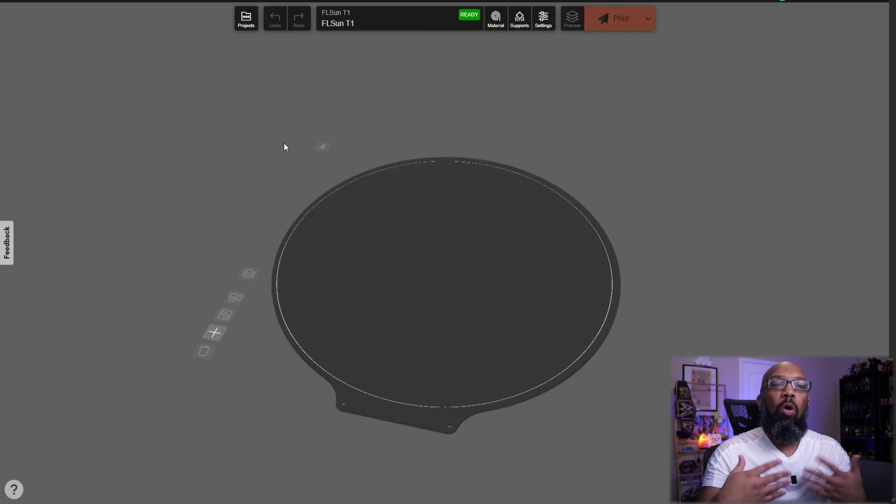
pyautogui.click(379, 26)
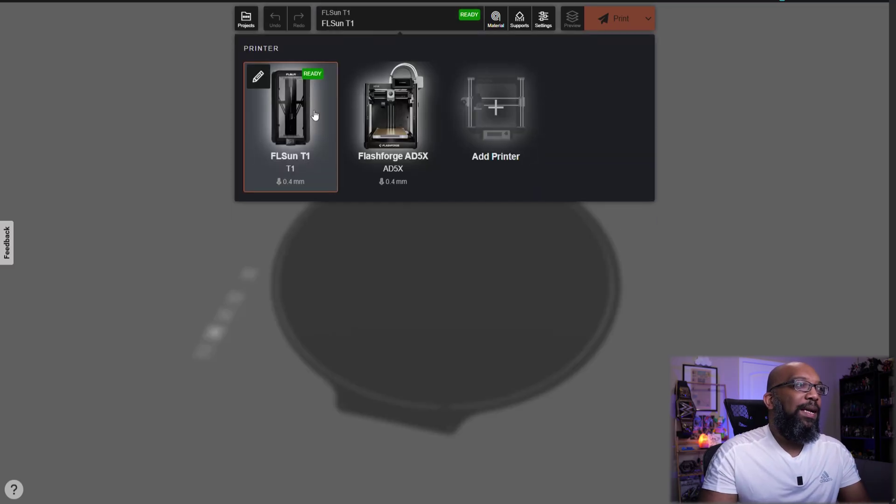
pyautogui.click(258, 76)
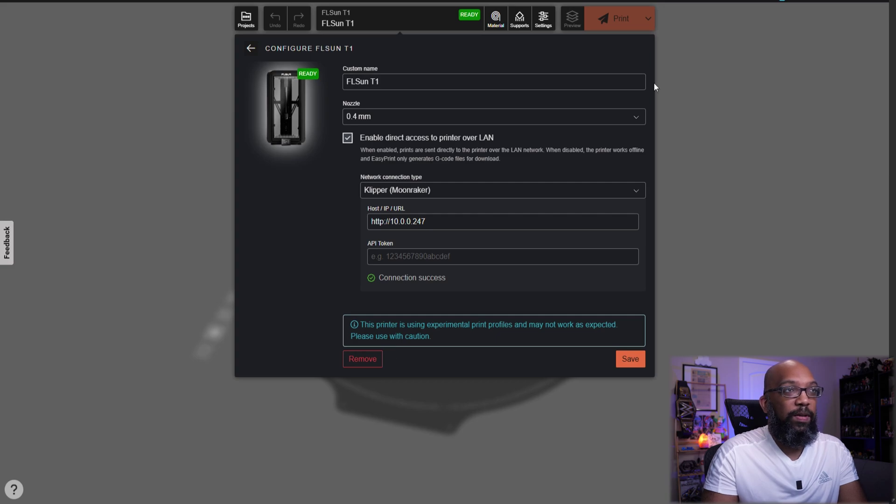
pyautogui.click(724, 102)
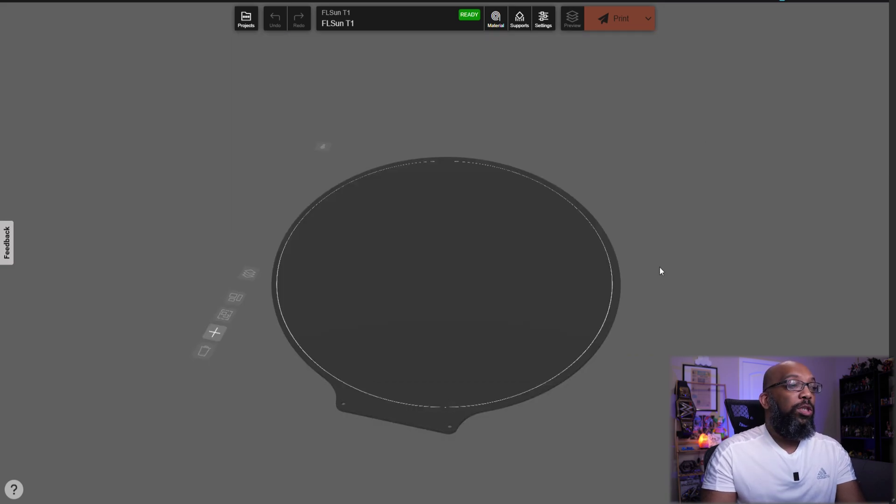
pyautogui.moveTo(660, 267); pyautogui.dragTo(672, 287)
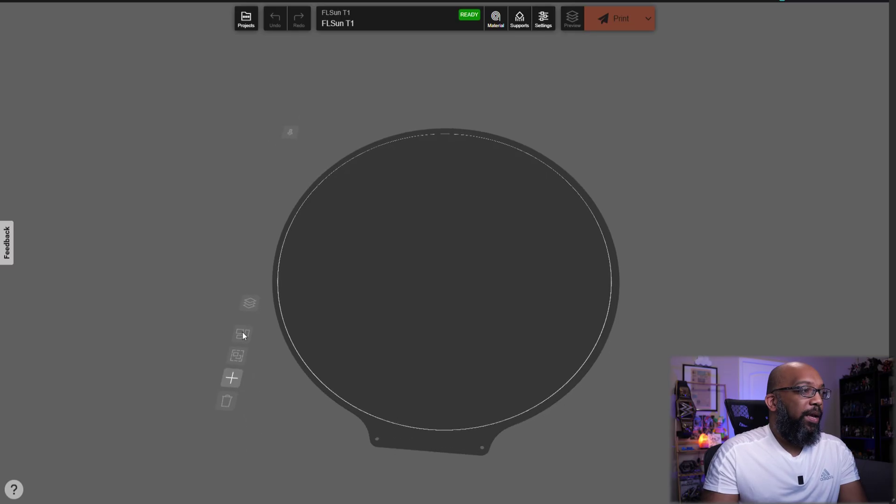
# Add a Minimal Linework Bookmarks file, placing the wave, scallop and cell bookmarks on the round bed
pyautogui.click(232, 377)
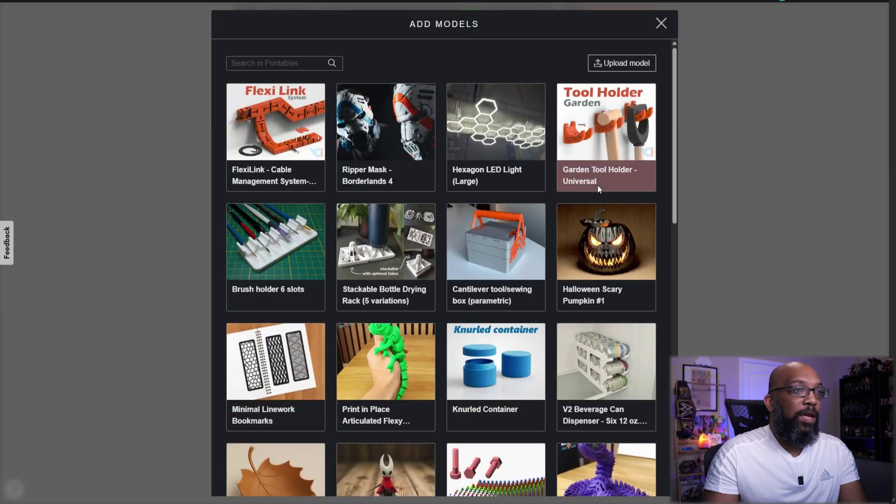
pyautogui.scroll(-2, 493, 286)
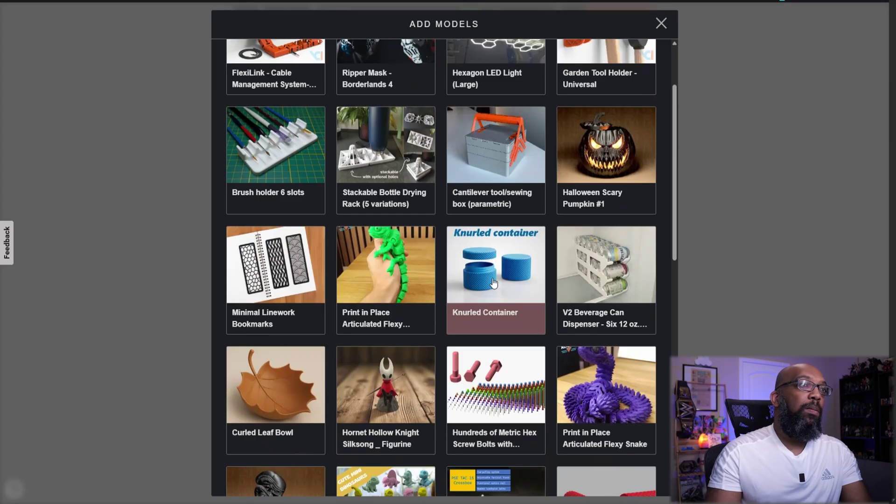
pyautogui.scroll(-2, 495, 283)
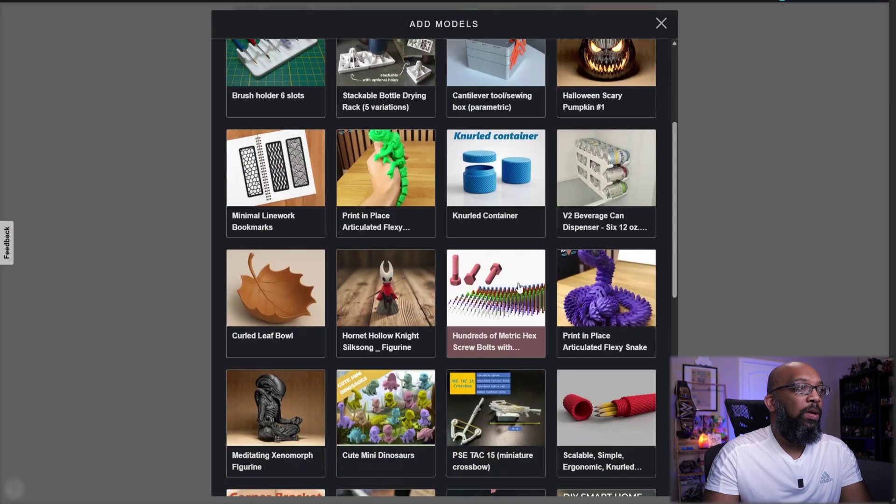
pyautogui.click(269, 172)
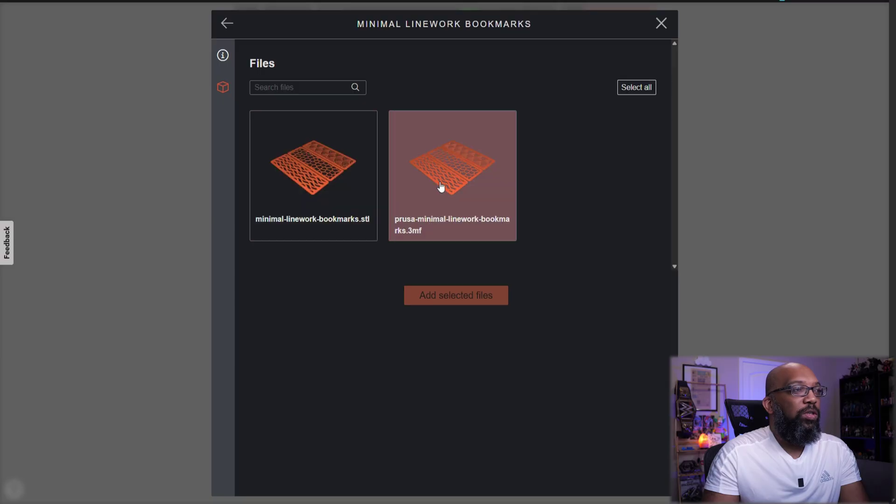
pyautogui.click(311, 190)
pyautogui.click(453, 300)
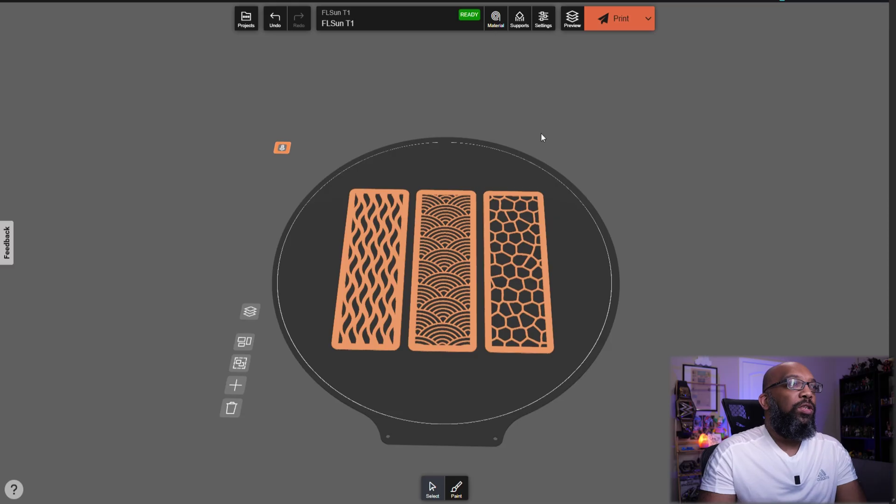
# Change the Orange material slot's colour to red
pyautogui.click(496, 21)
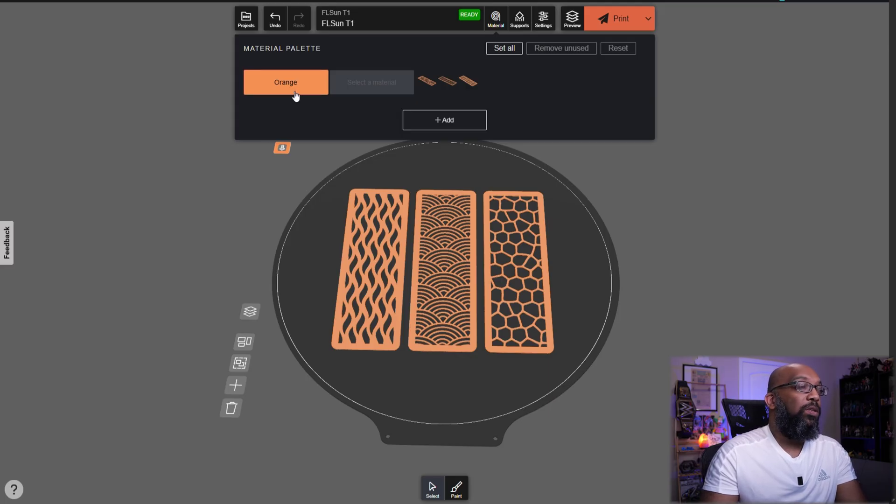
pyautogui.click(280, 91)
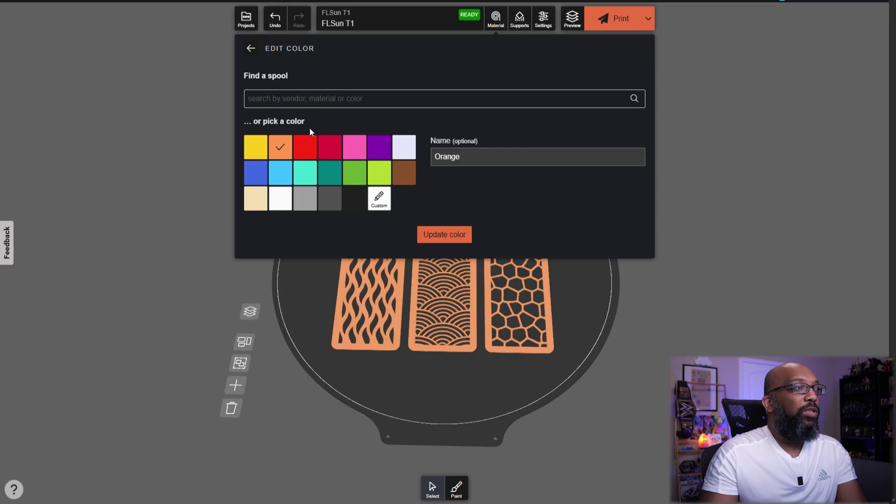
pyautogui.click(305, 148)
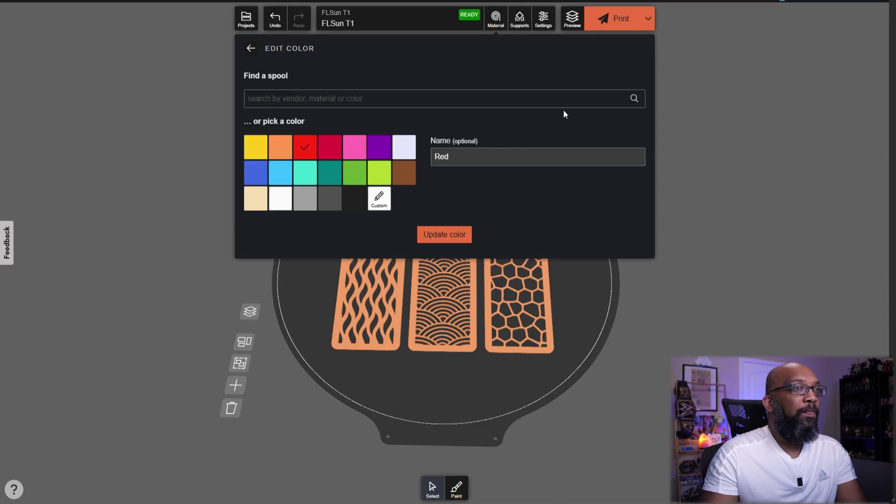
pyautogui.click(451, 236)
# Set the material's filament to Generic PLA from the PLA list
pyautogui.click(352, 88)
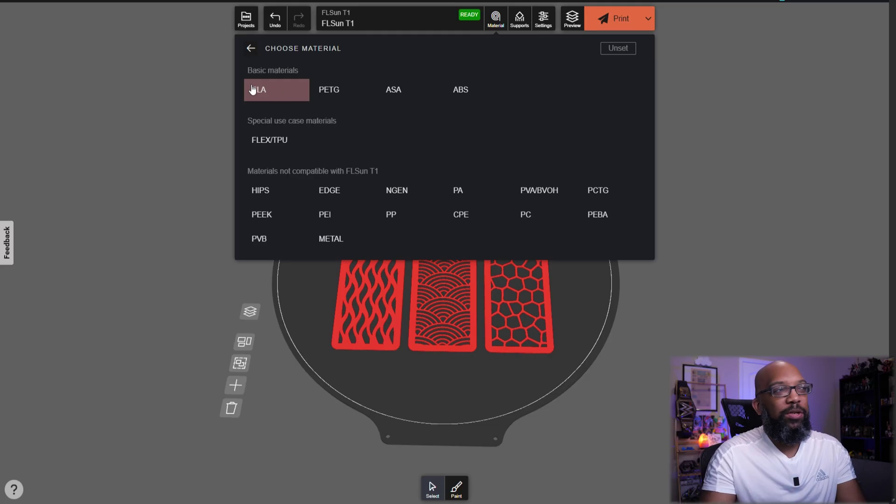
pyautogui.click(269, 91)
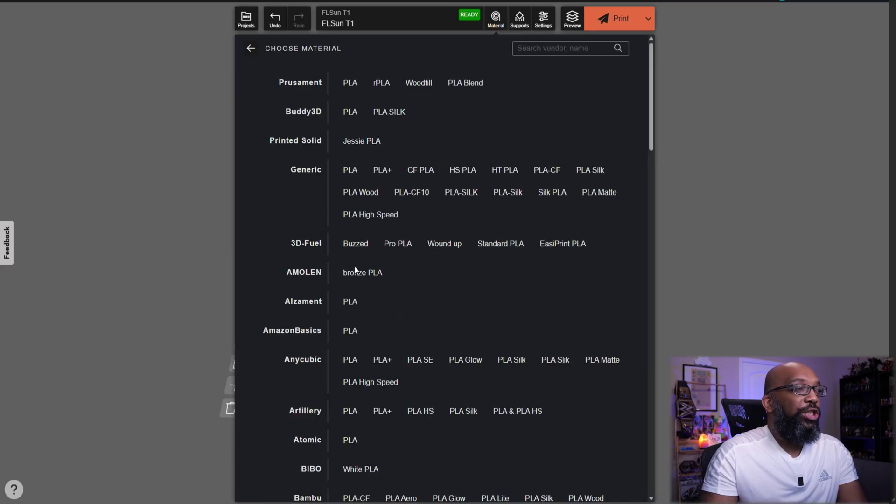
pyautogui.scroll(-2, 330, 222)
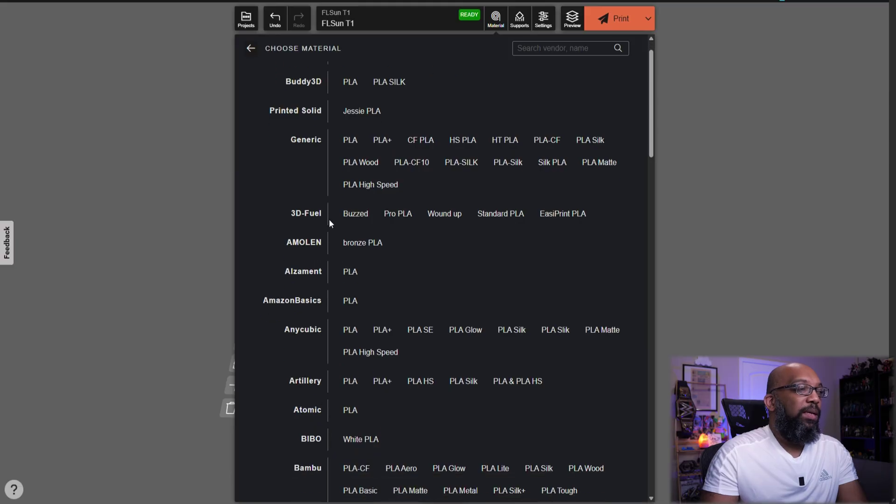
pyautogui.scroll(-7, 329, 222)
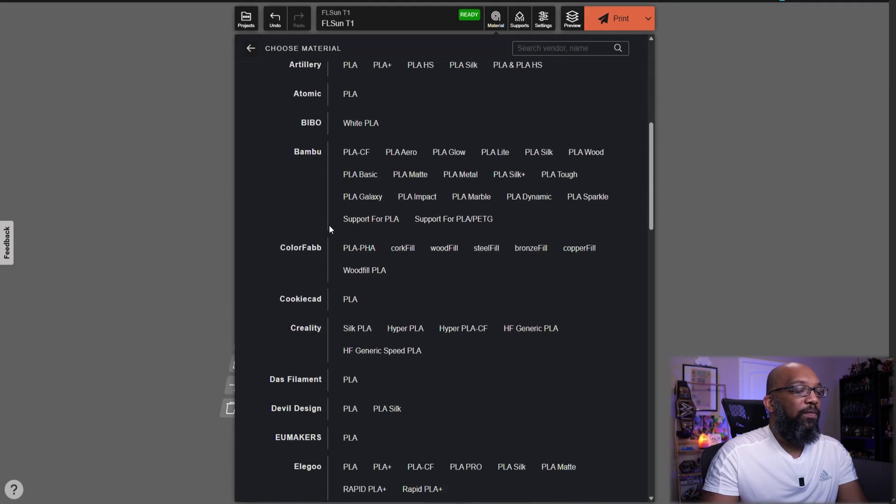
pyautogui.scroll(-3, 330, 226)
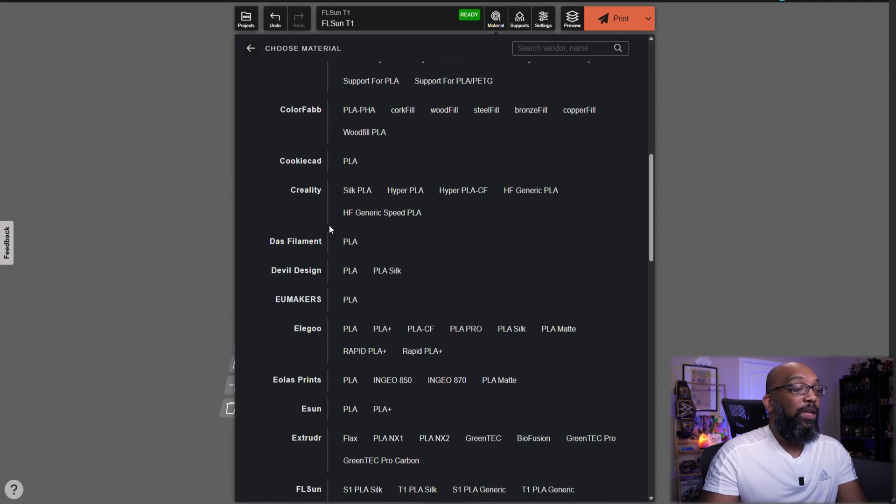
pyautogui.scroll(-4, 329, 226)
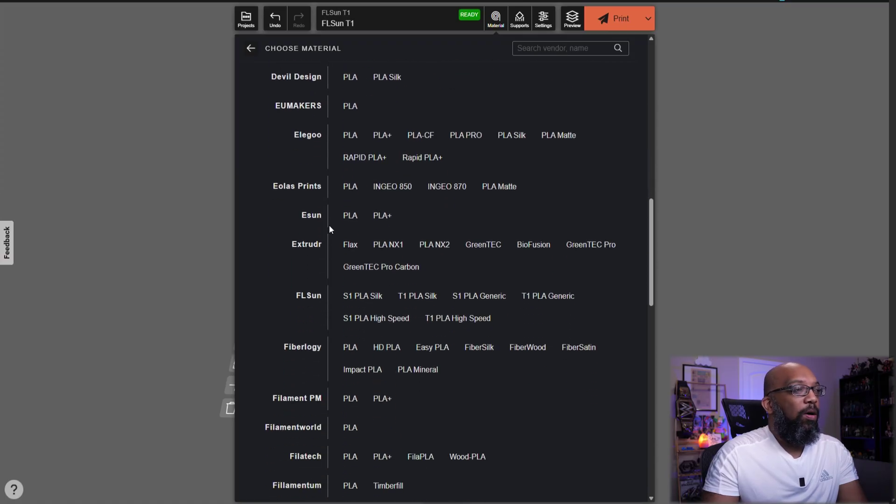
pyautogui.scroll(-6, 329, 225)
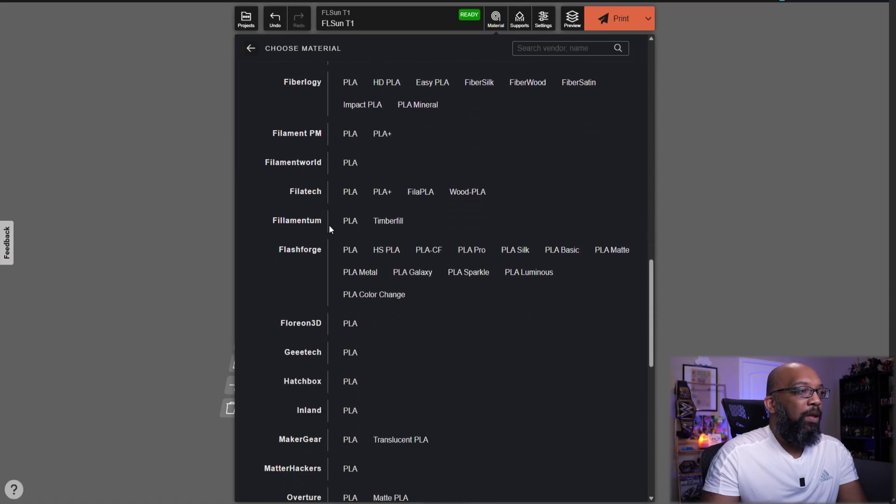
pyautogui.scroll(-2, 329, 226)
pyautogui.scroll(12, 329, 229)
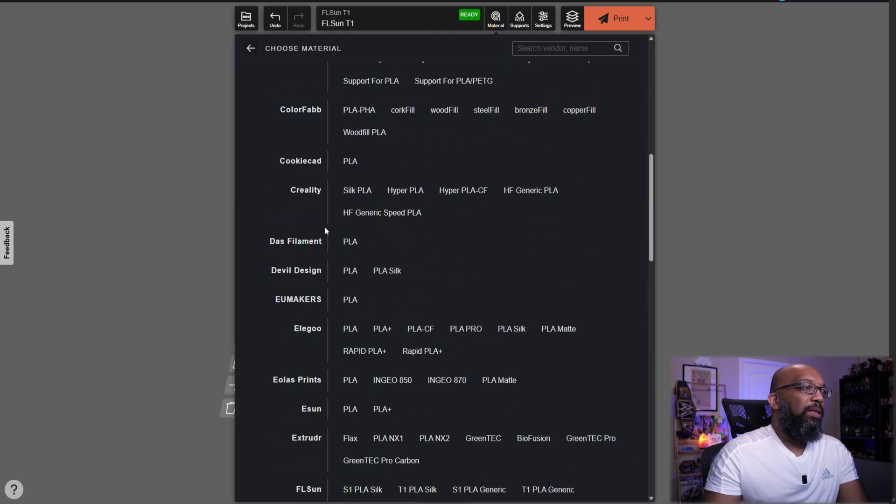
pyautogui.scroll(11, 325, 229)
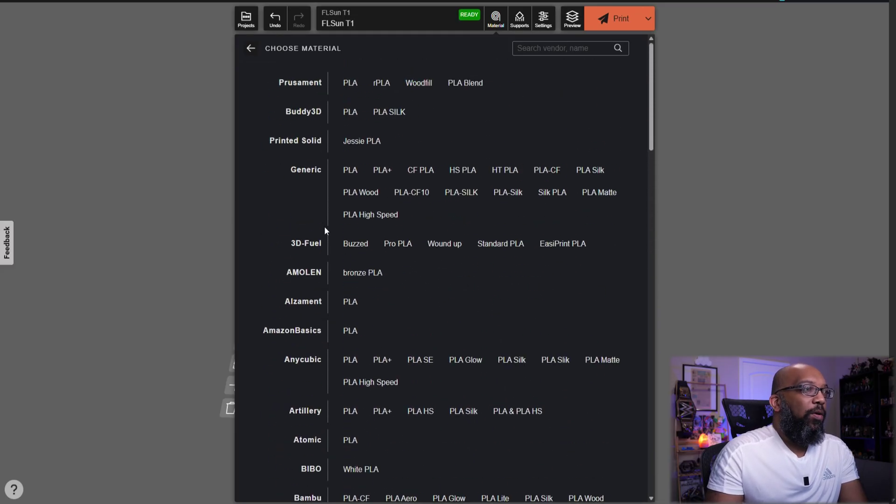
pyautogui.click(351, 171)
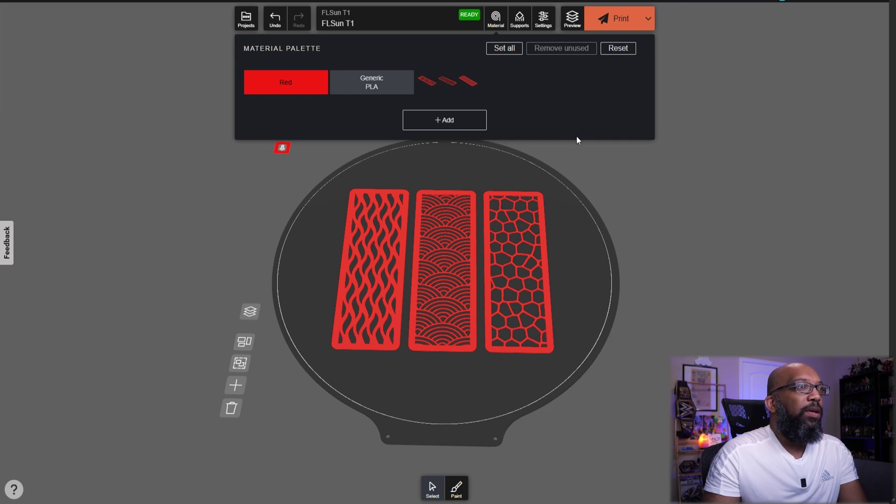
# Check the Supports and Increase Adhesion options, leaving both on Disabled
pyautogui.click(518, 21)
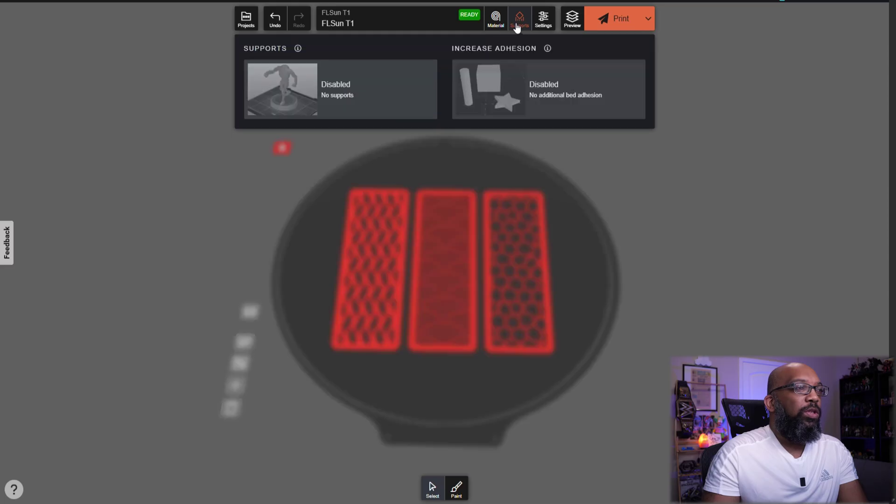
pyautogui.click(351, 110)
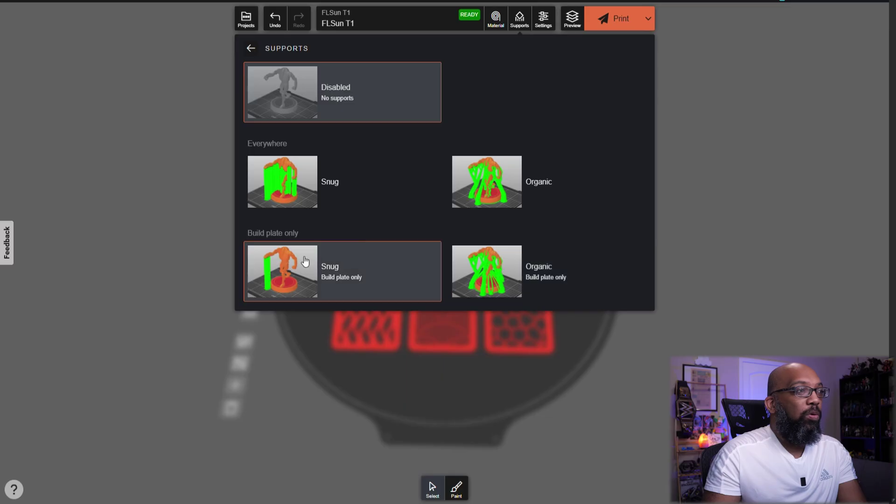
pyautogui.click(251, 49)
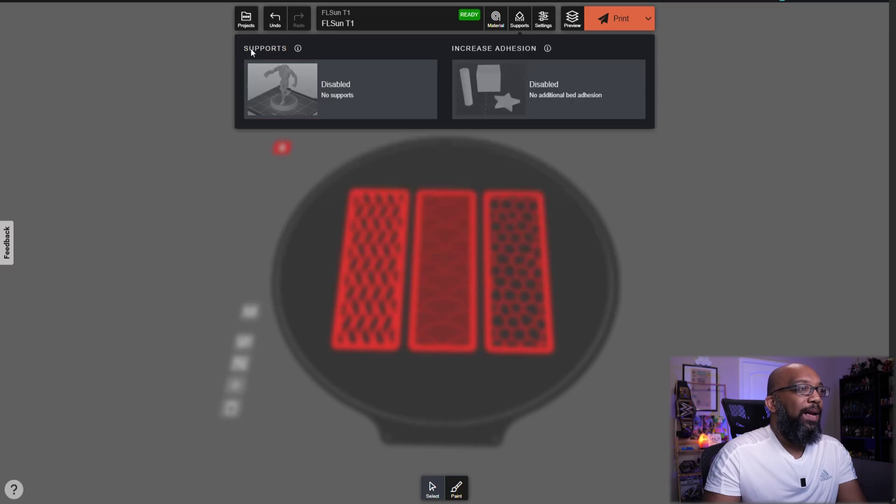
pyautogui.click(527, 102)
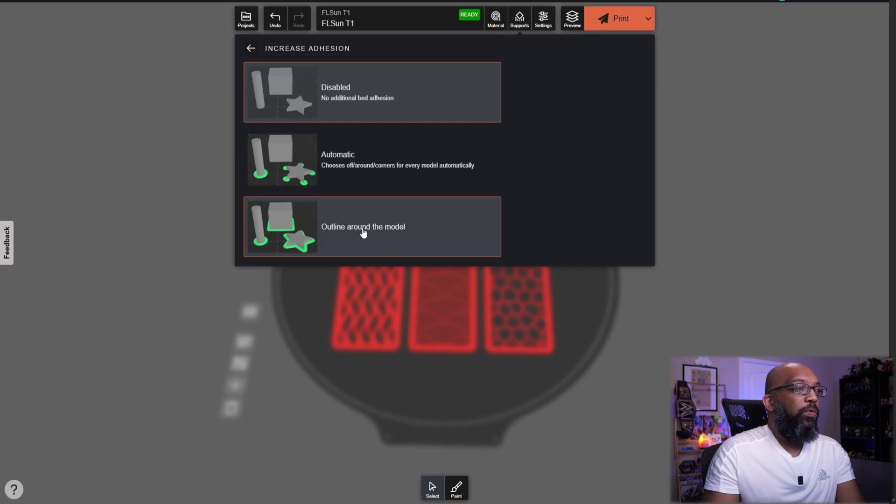
pyautogui.click(252, 48)
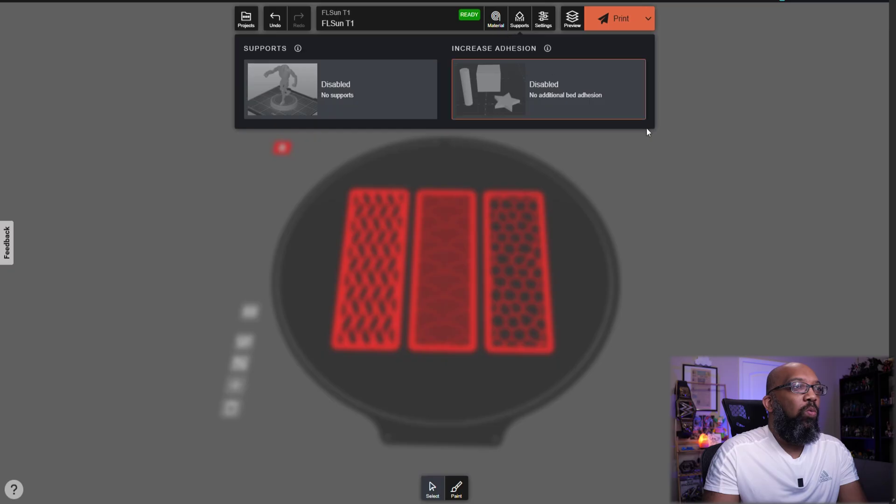
pyautogui.click(662, 197)
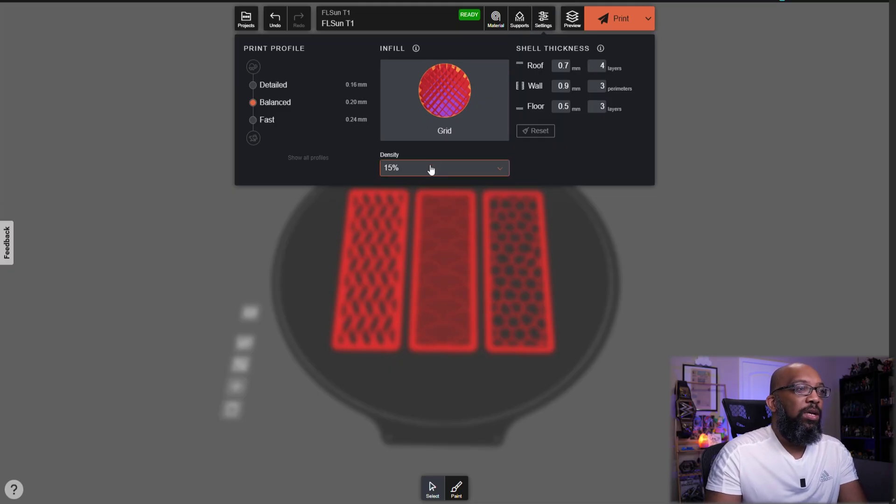
# Change the infill pattern from Grid to Gyroid, keeping 15% density
pyautogui.click(445, 108)
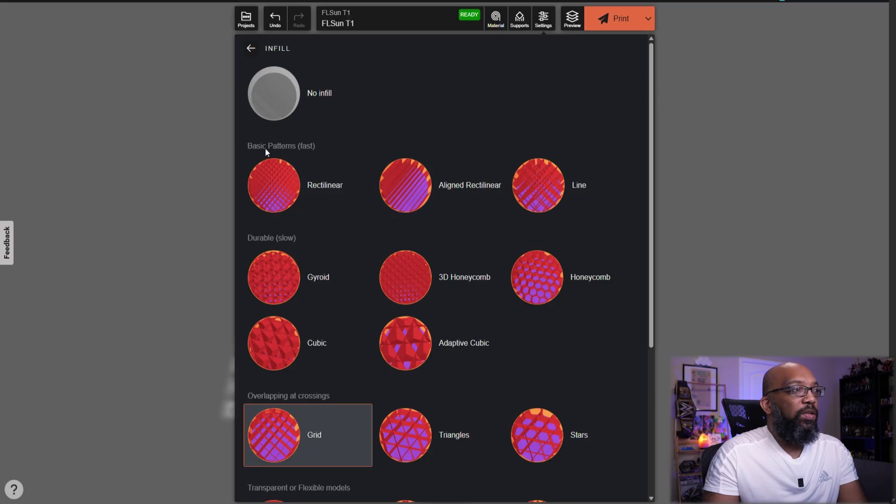
pyautogui.scroll(-1, 467, 206)
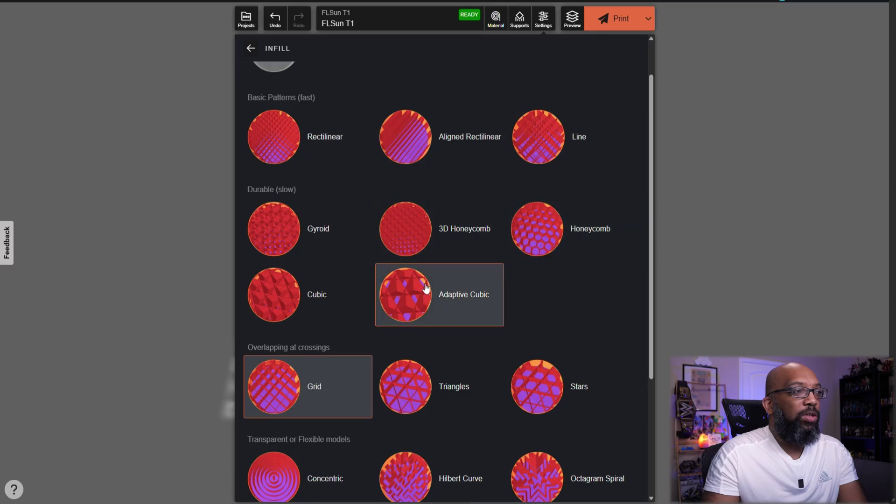
pyautogui.scroll(-1, 428, 282)
pyautogui.scroll(-2, 327, 286)
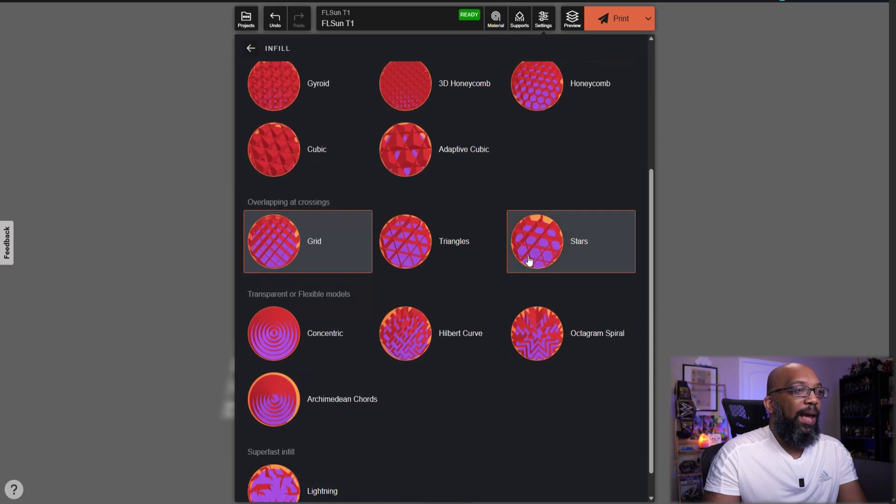
pyautogui.scroll(-1, 491, 294)
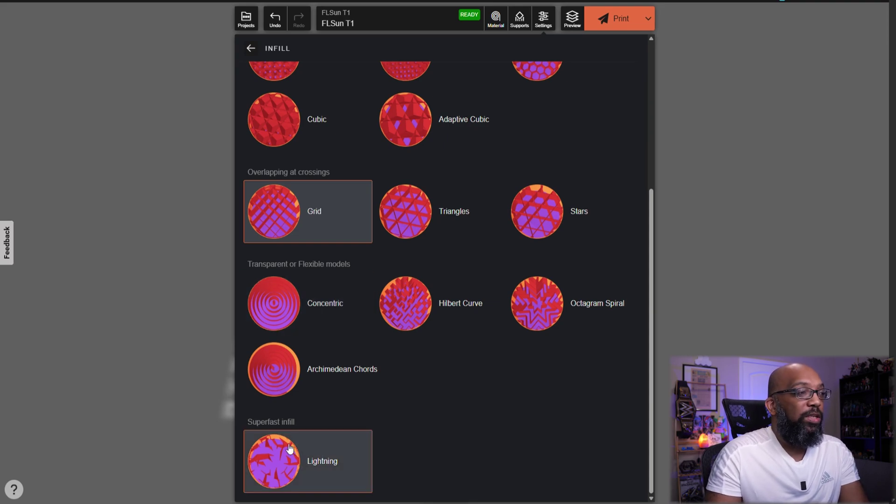
pyautogui.scroll(5, 327, 450)
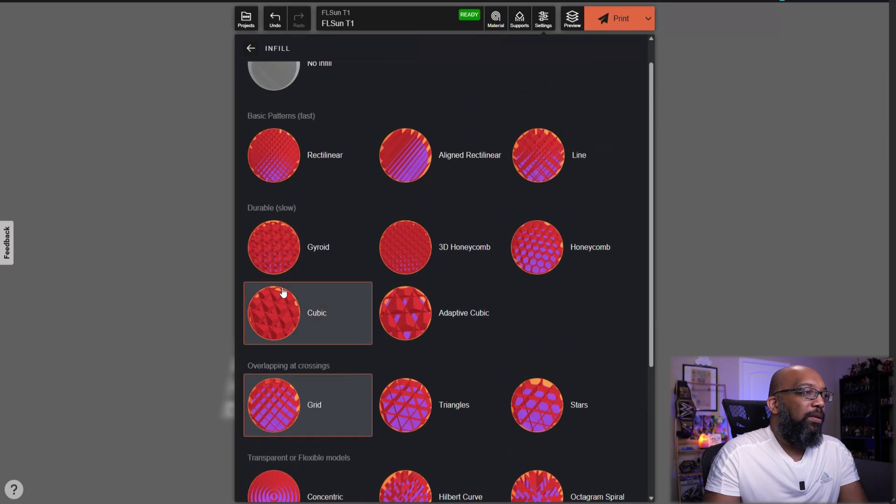
pyautogui.click(278, 261)
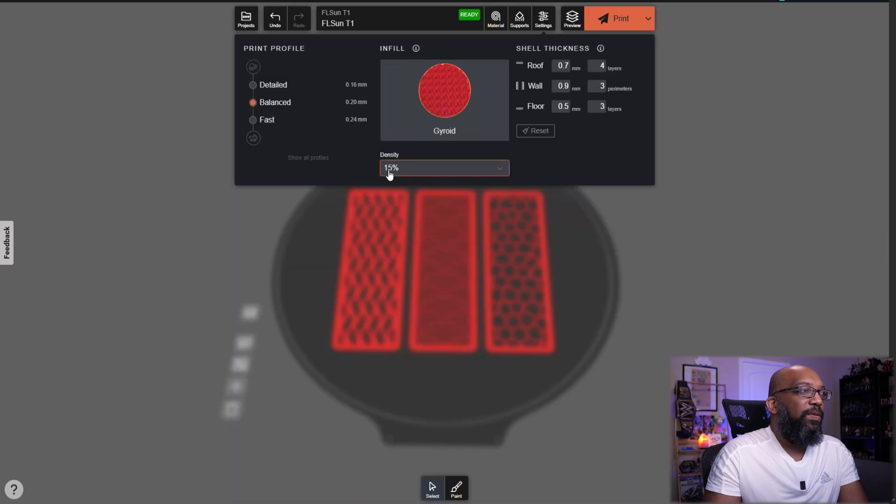
# Switch to the 0.16mm Optimal print profile, giving 5 roof and 4 floor layers
pyautogui.click(299, 158)
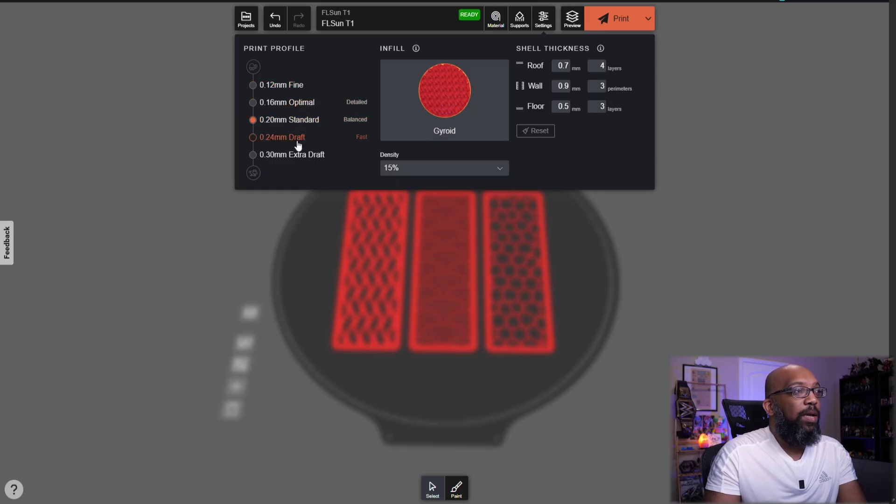
pyautogui.click(251, 105)
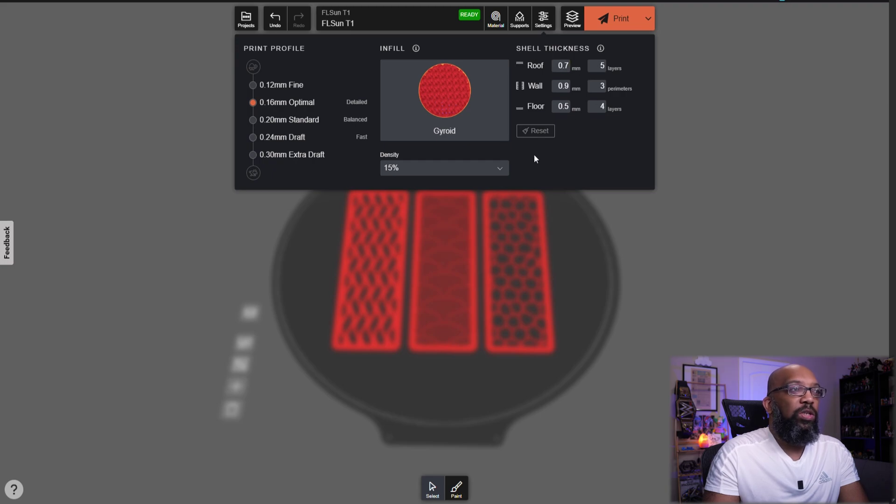
pyautogui.click(680, 151)
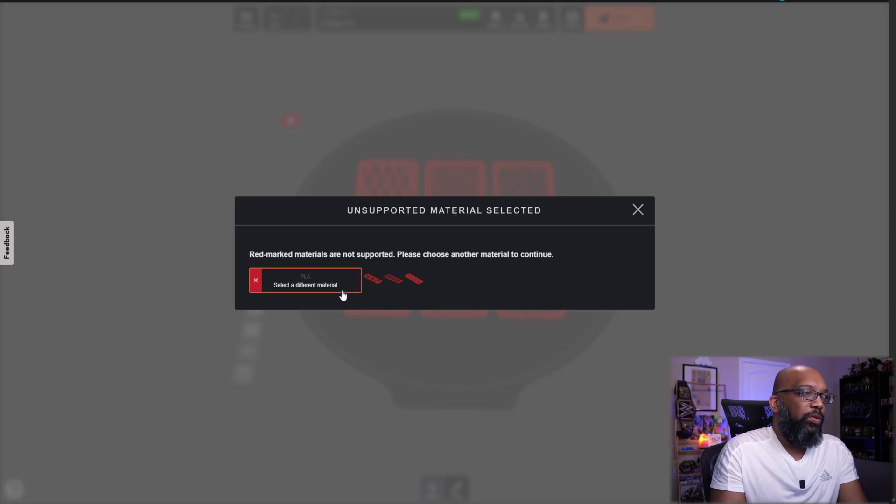
# Replace PLA with FLSun T1 PLA High Speed and slice: 54m 44s, 10.00 g
pyautogui.click(307, 288)
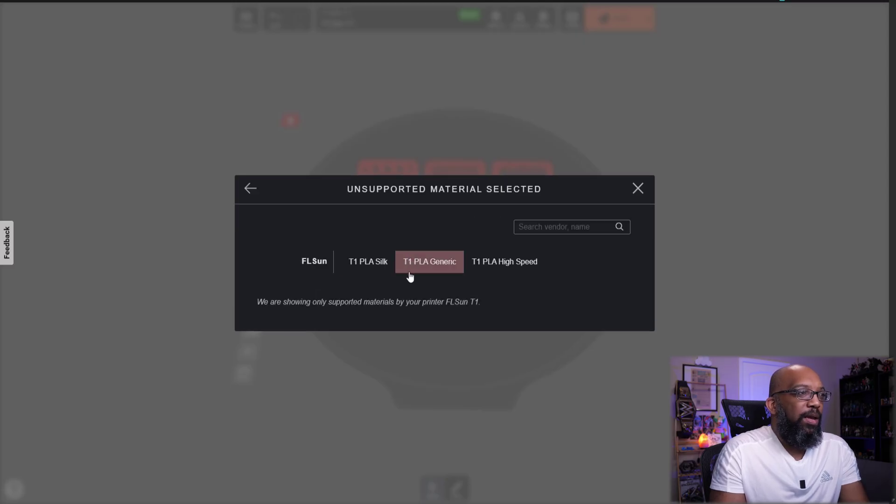
pyautogui.click(485, 265)
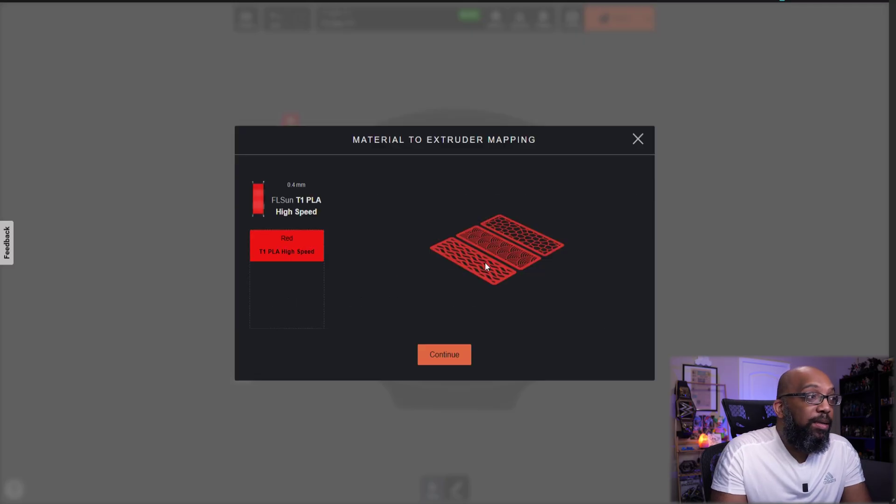
pyautogui.click(444, 356)
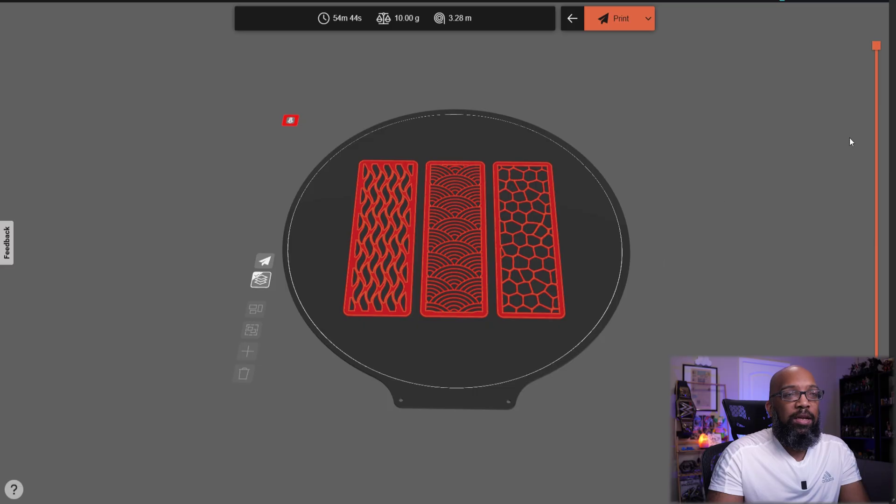
# Inspect the lower layers and an angled view of the sliced three-bookmark plate, then exit the preview
pyautogui.moveTo(877, 47); pyautogui.dragTo(874, 90)
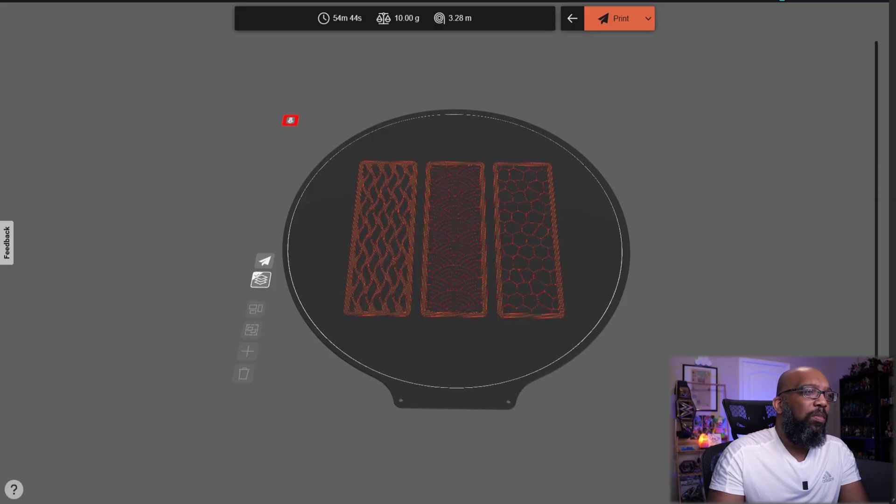
pyautogui.click(881, 62)
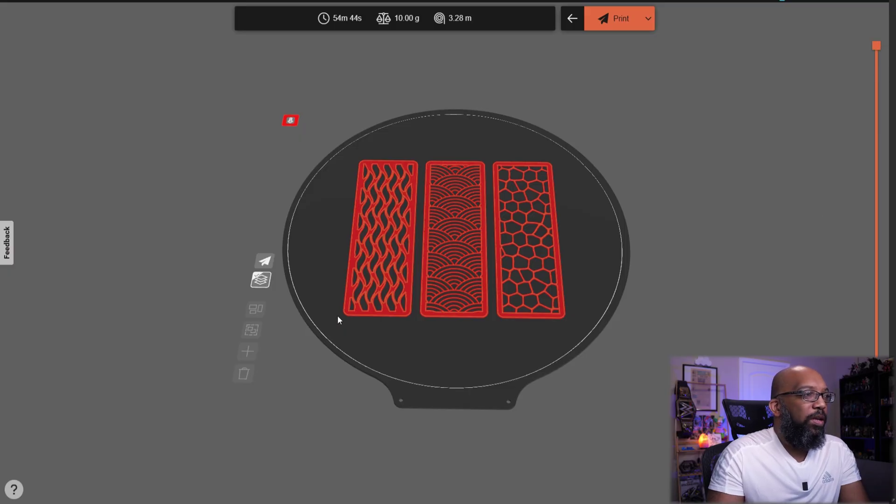
pyautogui.moveTo(338, 315); pyautogui.dragTo(384, 345)
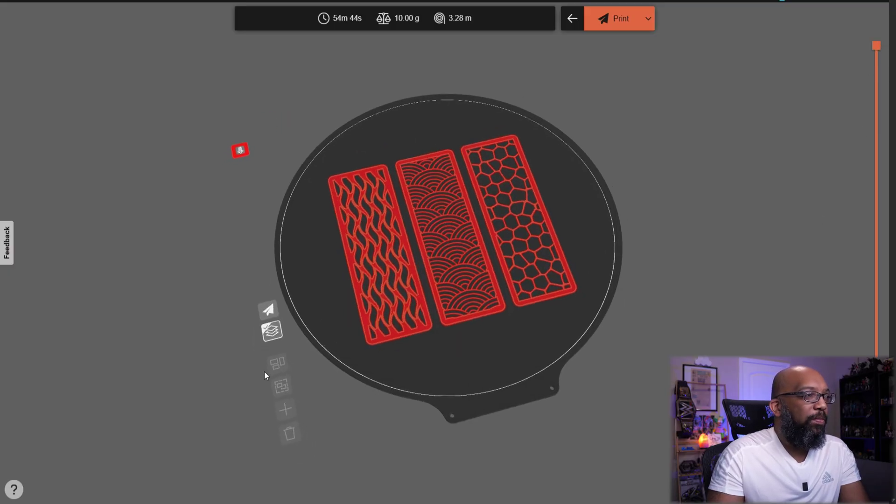
pyautogui.click(571, 21)
# Auto-arrange the three bookmarks on the FLSun T1 bed and view them from above
pyautogui.moveTo(186, 314); pyautogui.dragTo(242, 294)
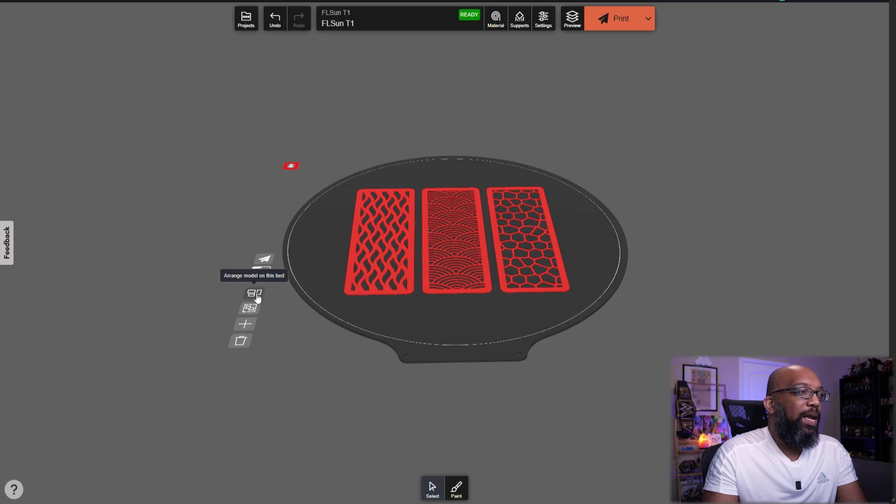
pyautogui.click(257, 298)
pyautogui.moveTo(292, 333); pyautogui.dragTo(312, 399)
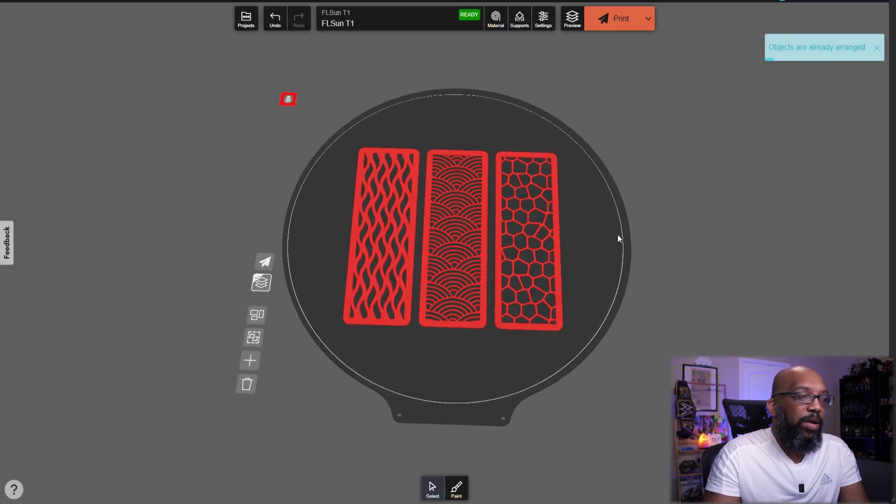
# Select each bookmark in turn, ending with the left wavy bookmark selected
pyautogui.click(255, 339)
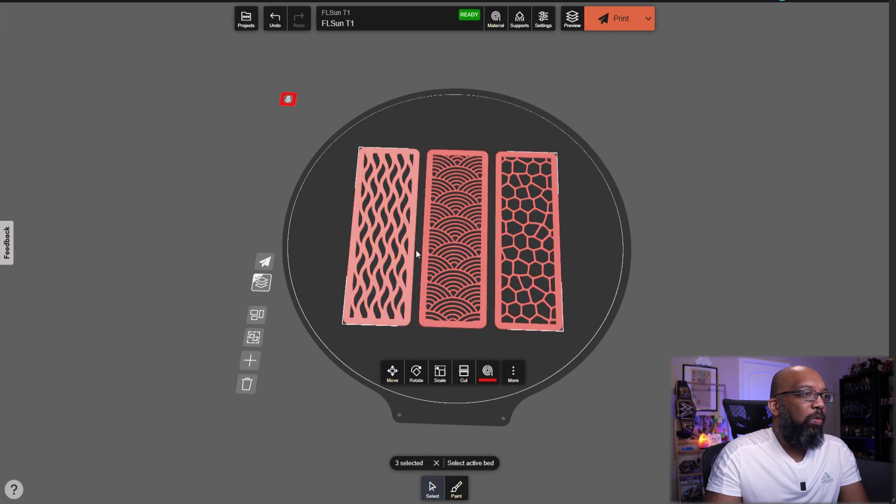
pyautogui.click(364, 264)
pyautogui.click(418, 269)
pyautogui.click(432, 270)
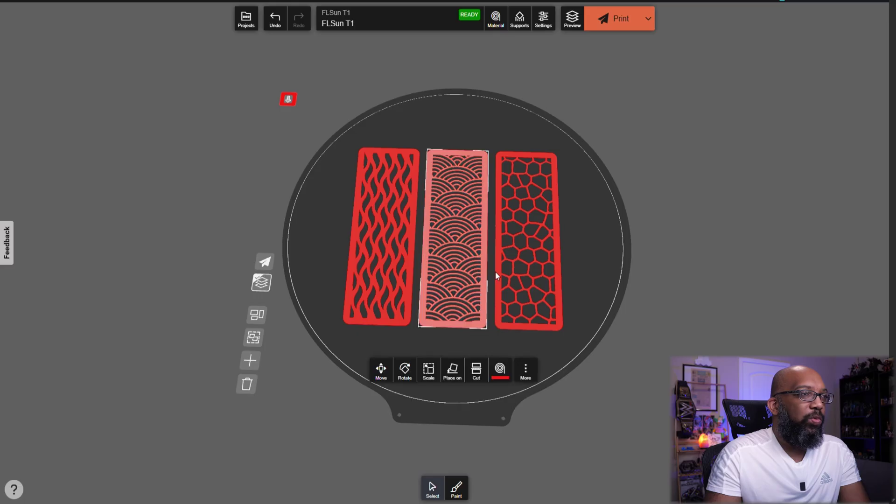
pyautogui.click(493, 273)
pyautogui.click(559, 270)
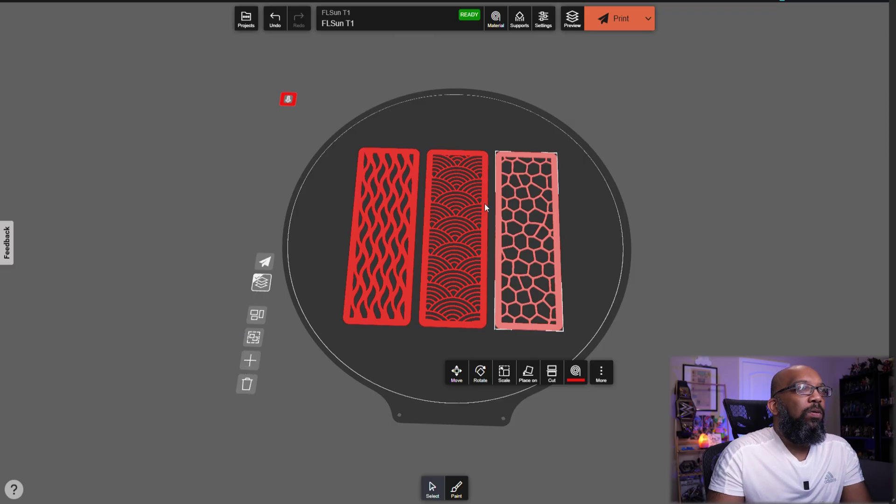
pyautogui.click(729, 126)
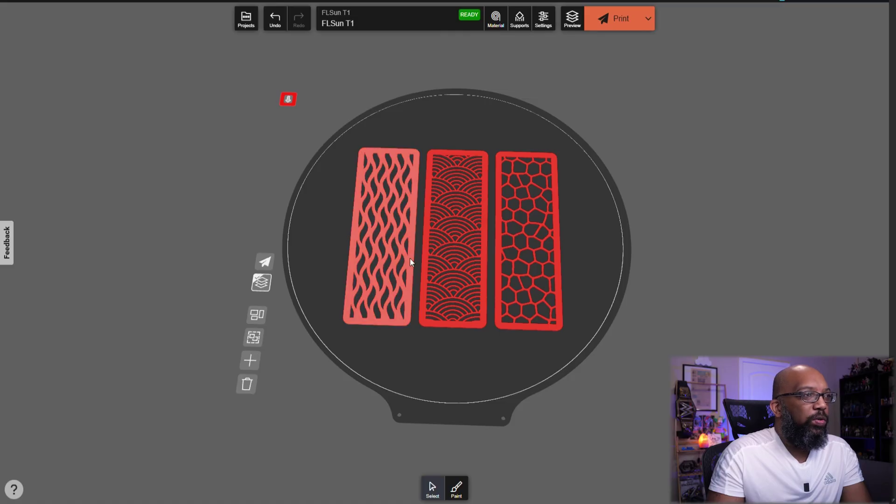
pyautogui.click(397, 264)
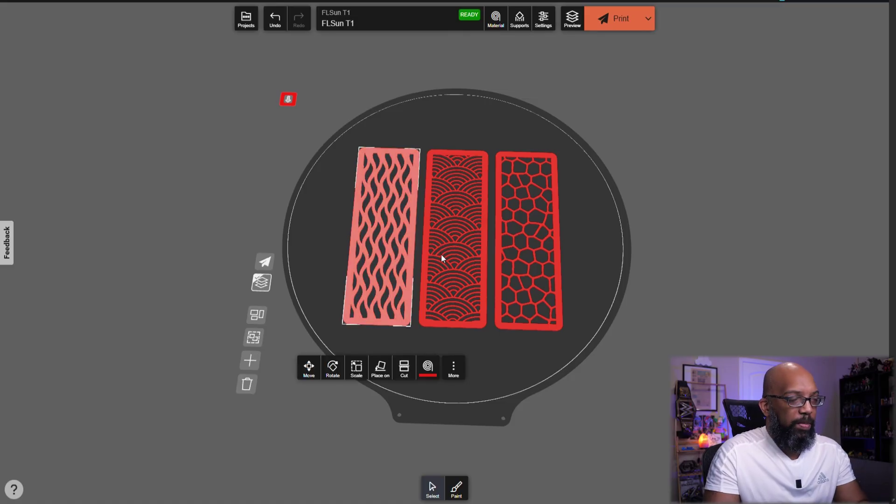
# Delete the left and right Voronoi bookmarks, then open the single-bookmark Print Overview (23m 6s, 3.15 g)
pyautogui.press('Delete')
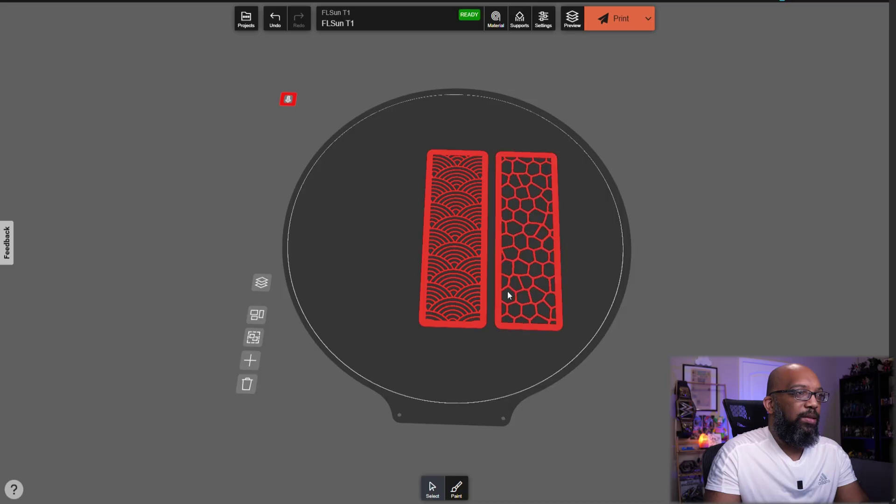
pyautogui.click(497, 314)
pyautogui.press('Delete')
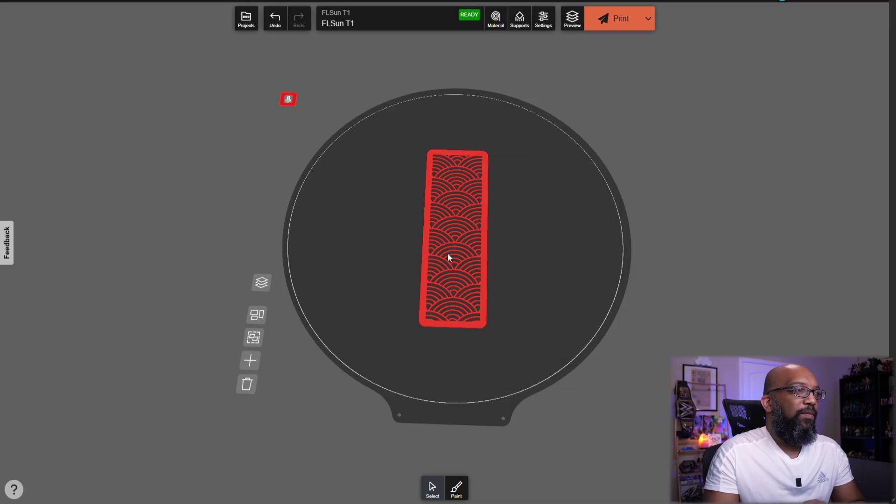
pyautogui.click(616, 19)
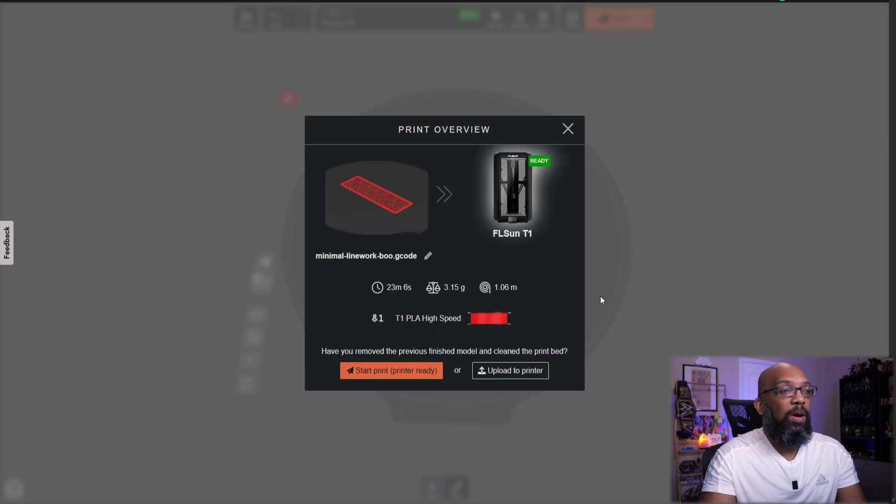
# Upload minimal-linework-boo.gcode to the FLSun T1
pyautogui.click(502, 371)
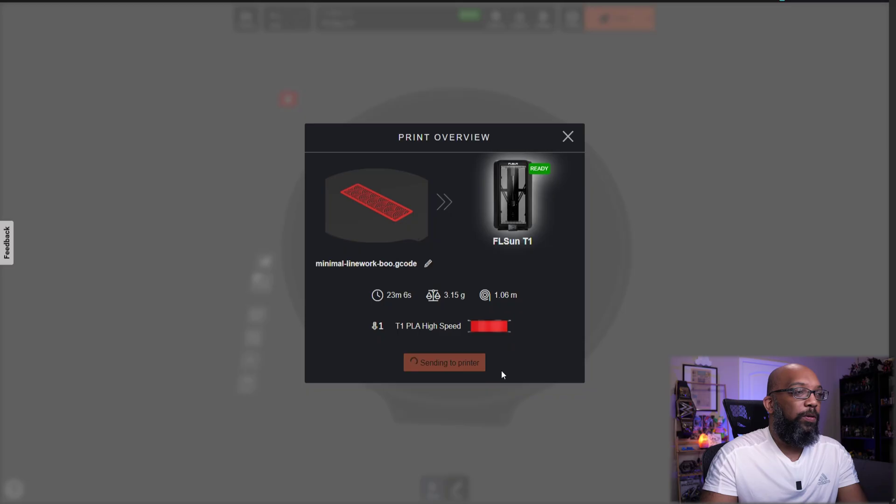